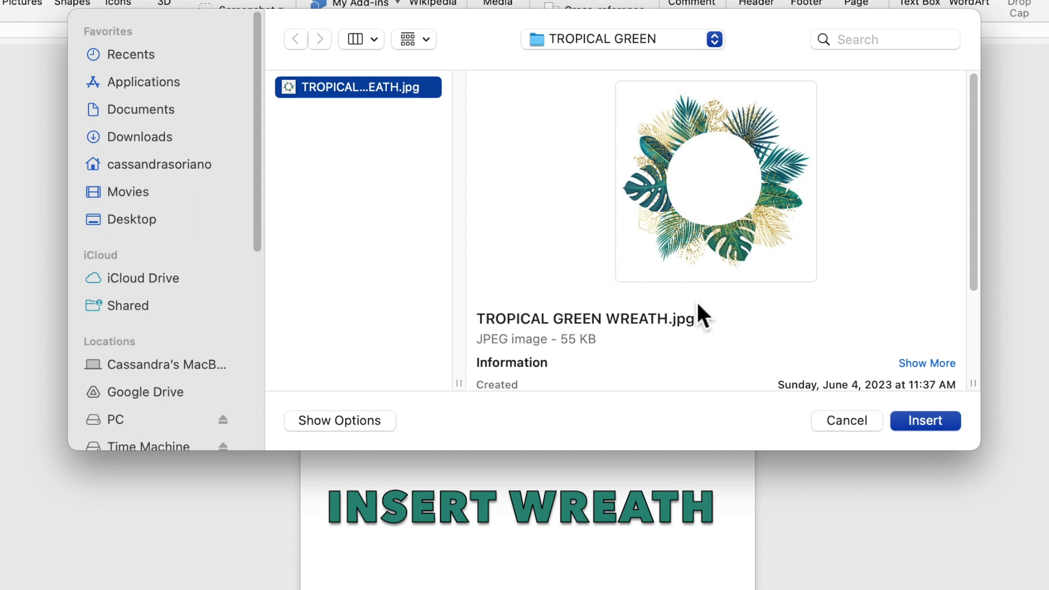
Insert TROPICAL GREEN WREATH.jpg from the TROPICAL GREEN folder as a 3" by 3" picture
left_click(940, 423)
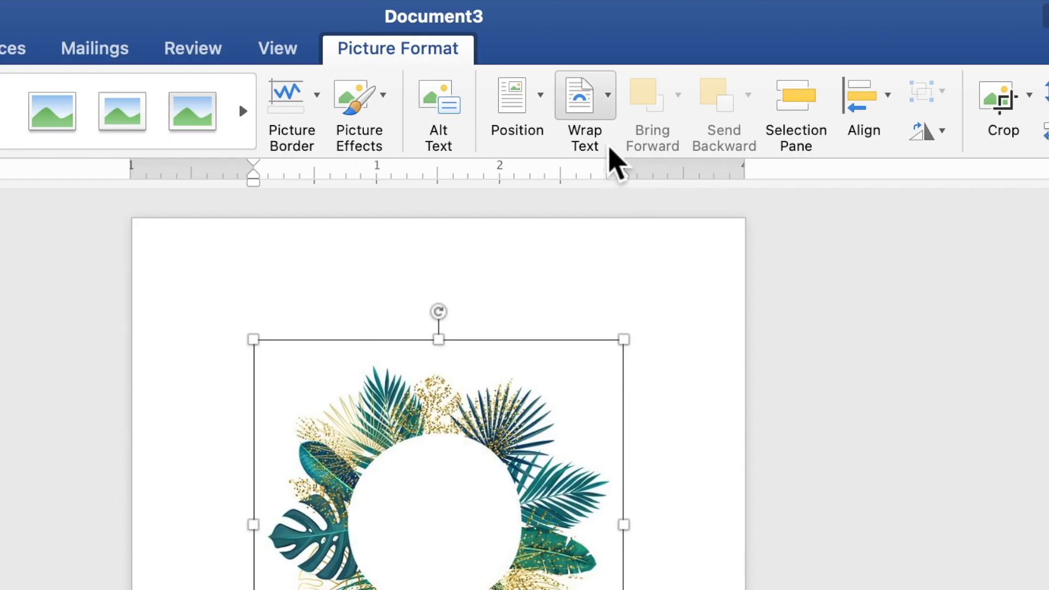
Set the wreath to Behind Text, enlarge it to 5.88" square, and position it at the page top
left_click(613, 34)
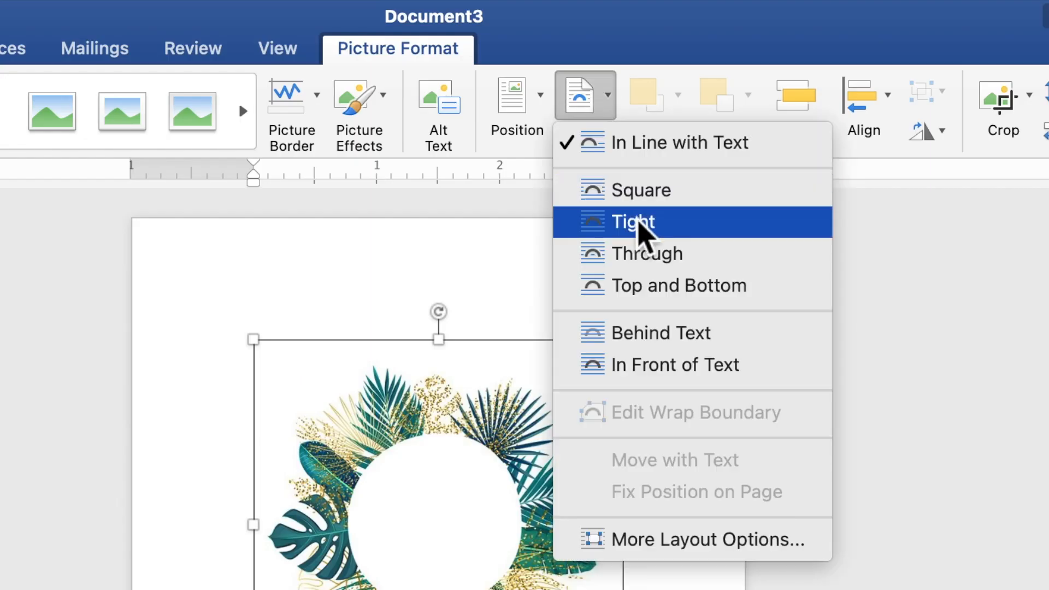
left_click(667, 333)
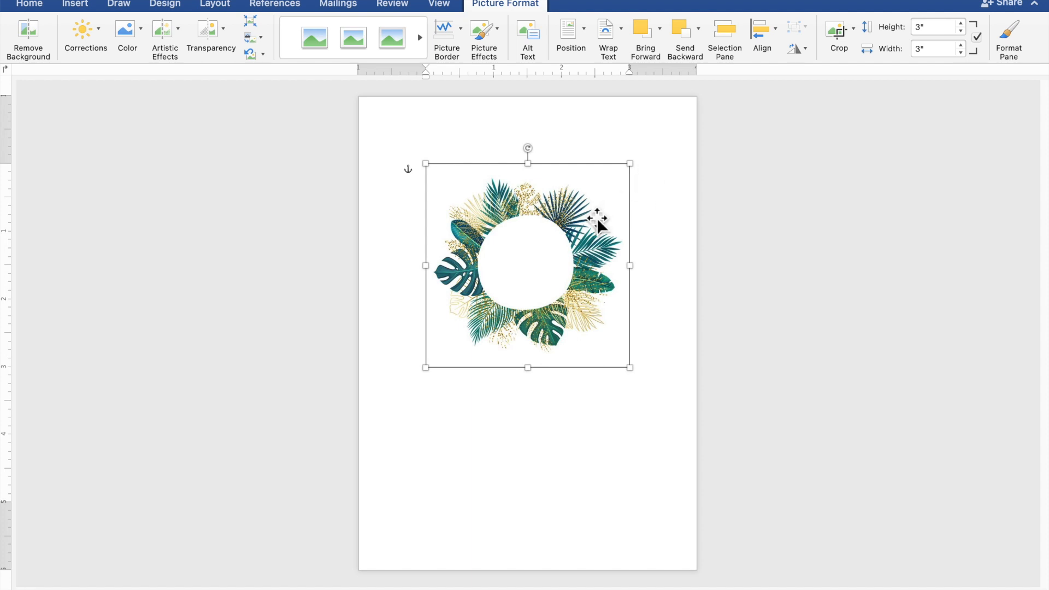
left_click_drag(597, 222, 509, 182)
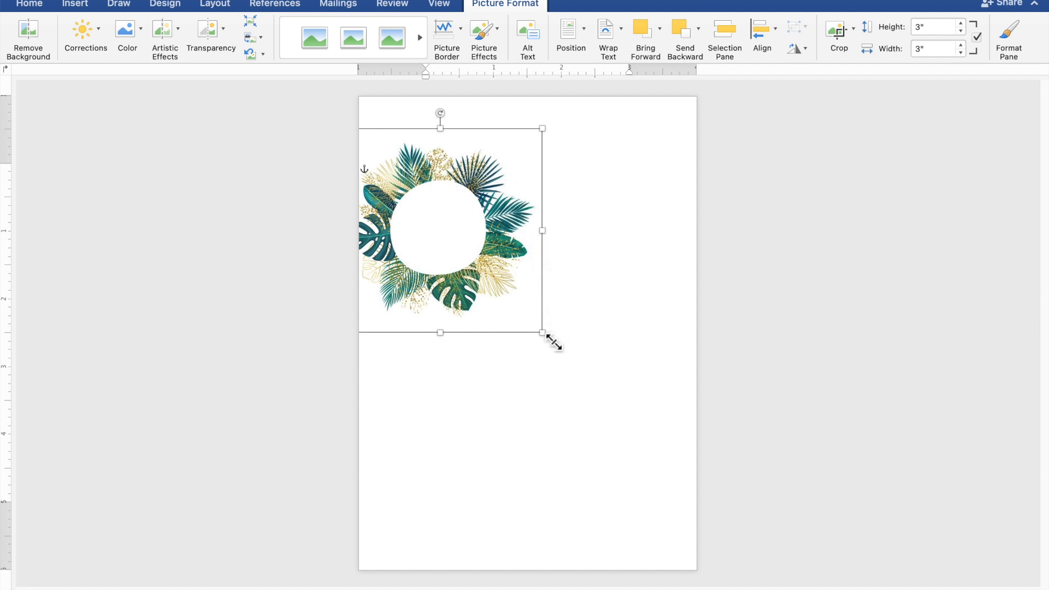
left_click_drag(553, 343, 739, 480)
left_click_drag(659, 426, 653, 393)
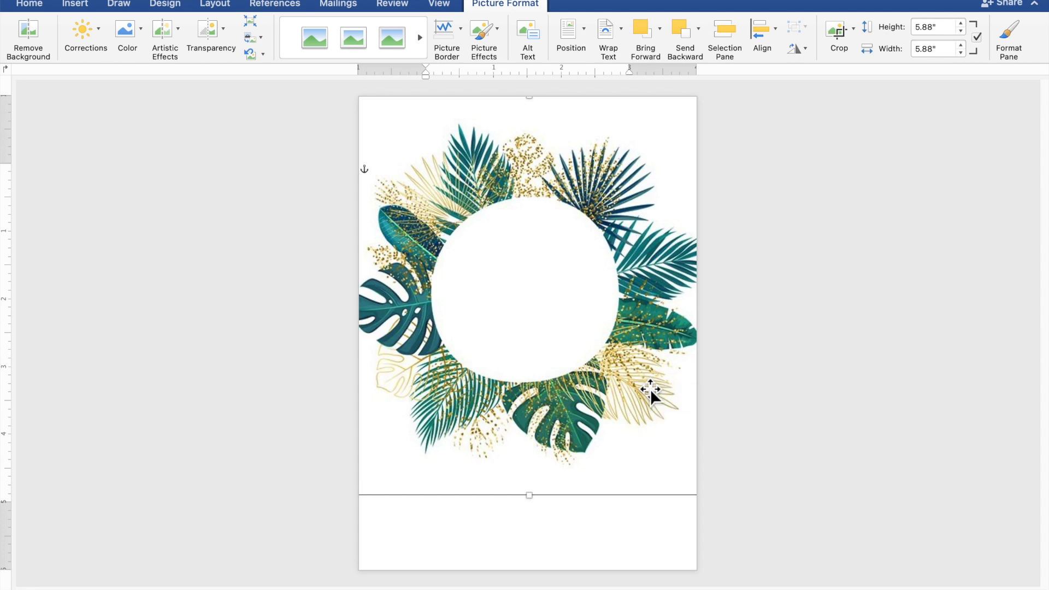
left_click(843, 361)
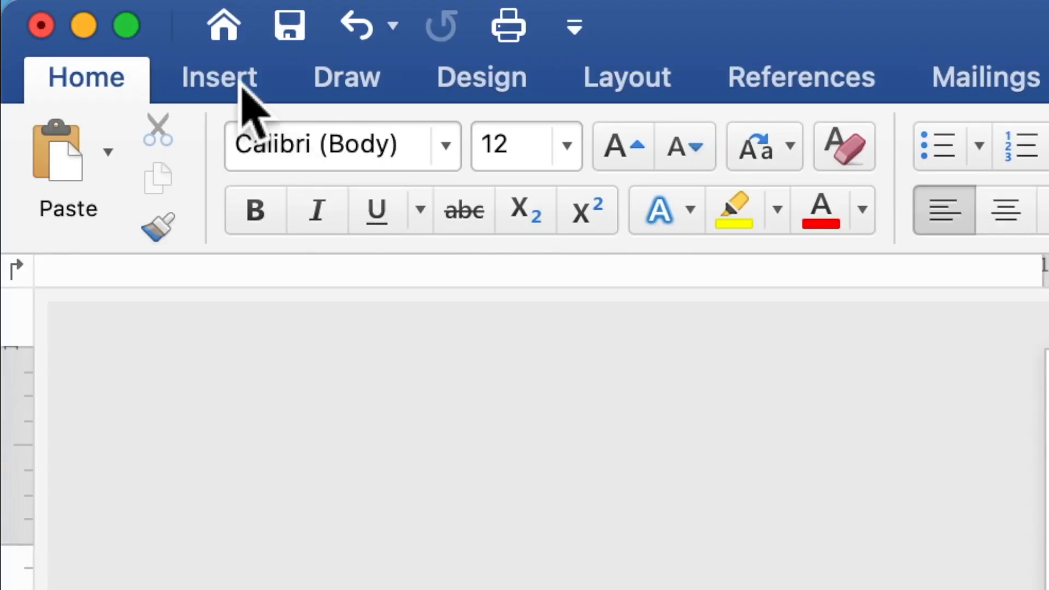
Draw a 3.55" by 0.96" rectangle across the top of the page over the wreath
left_click(244, 94)
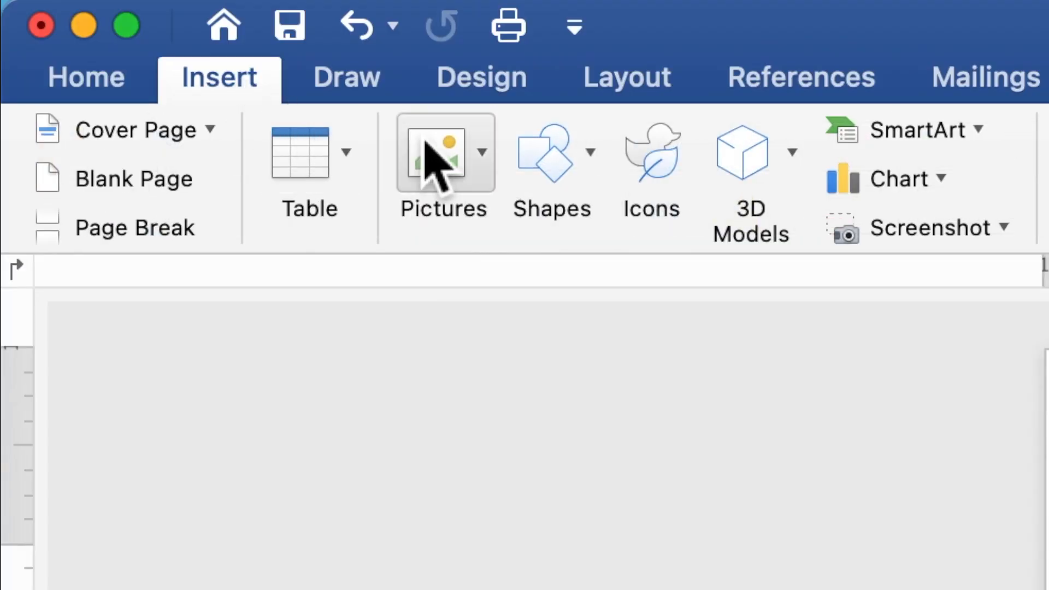
left_click(560, 171)
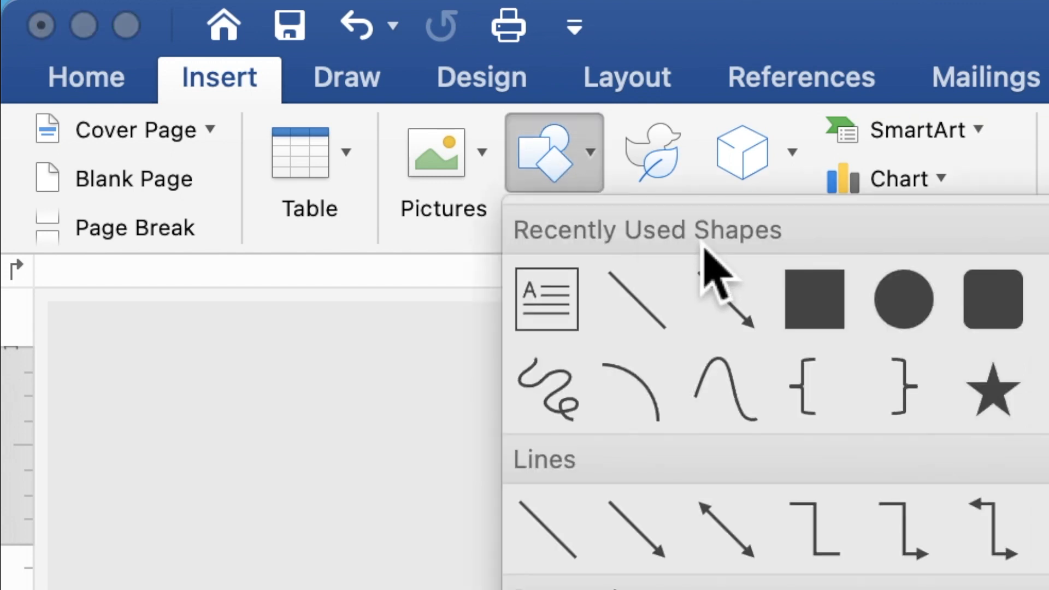
left_click(816, 320)
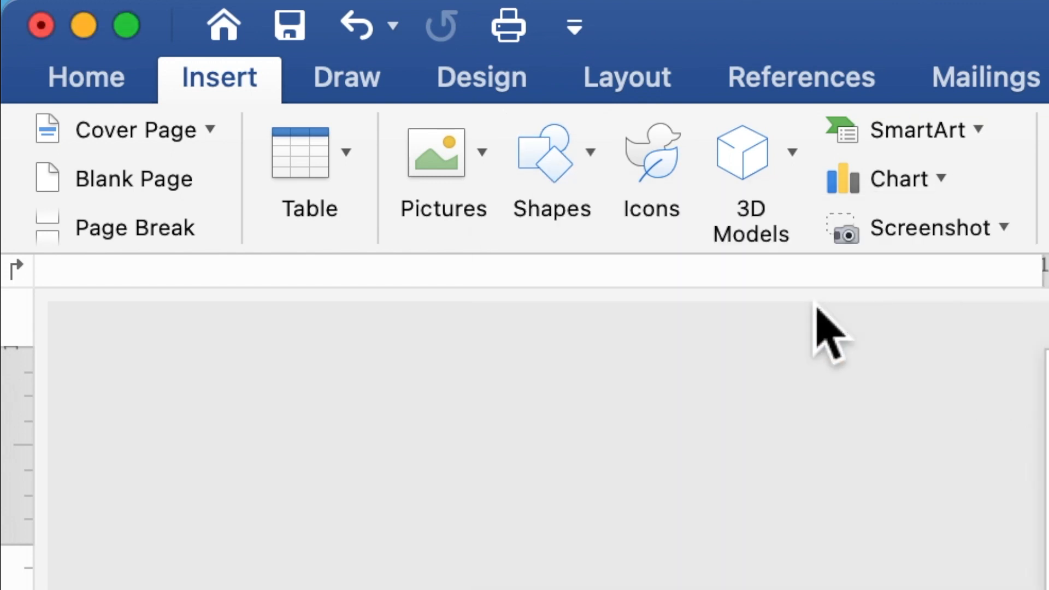
left_click_drag(371, 106, 621, 179)
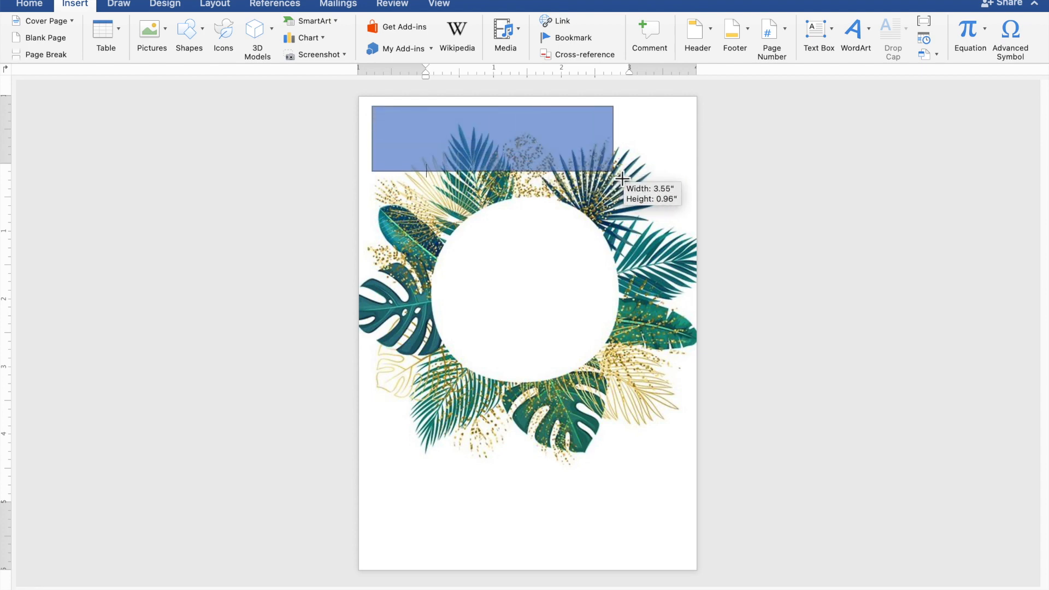
left_click_drag(622, 178, 622, 179)
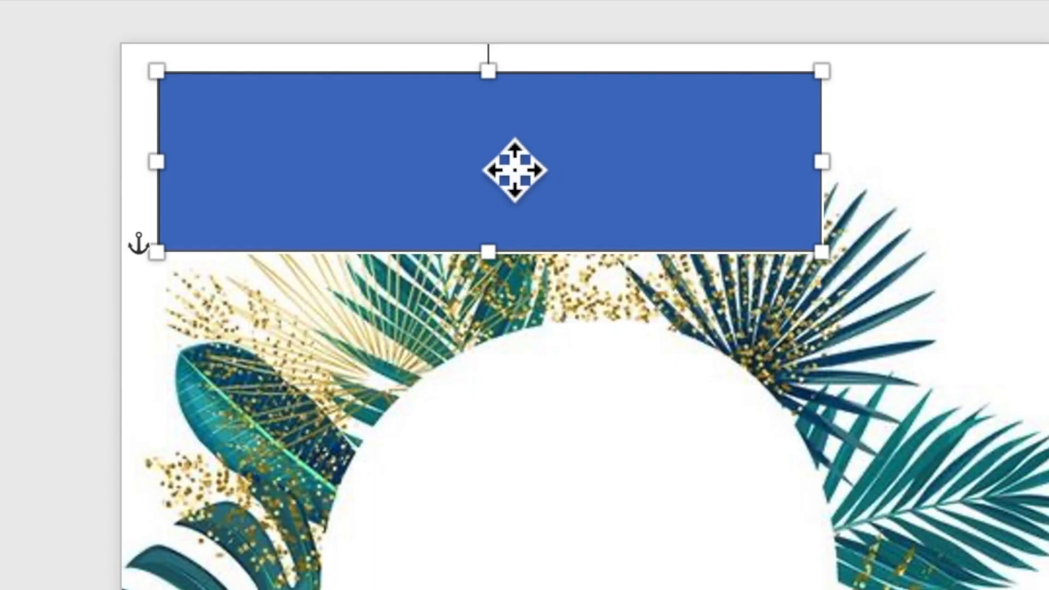
right_click(504, 144)
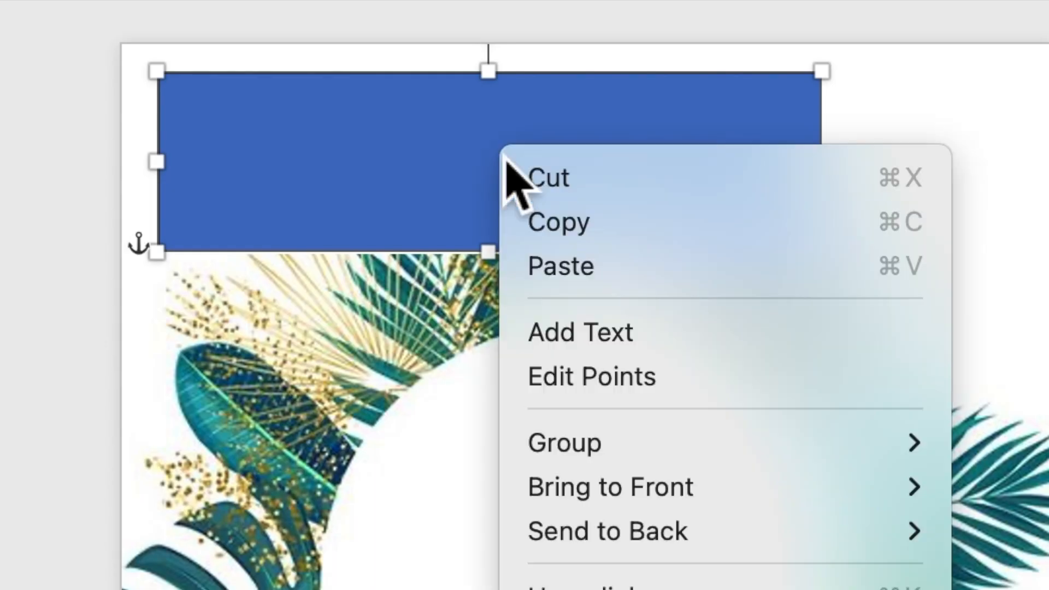
Add the text 'TOGETHER WITH THEIR FAMILIES' inside the rectangle and select it
left_click(568, 349)
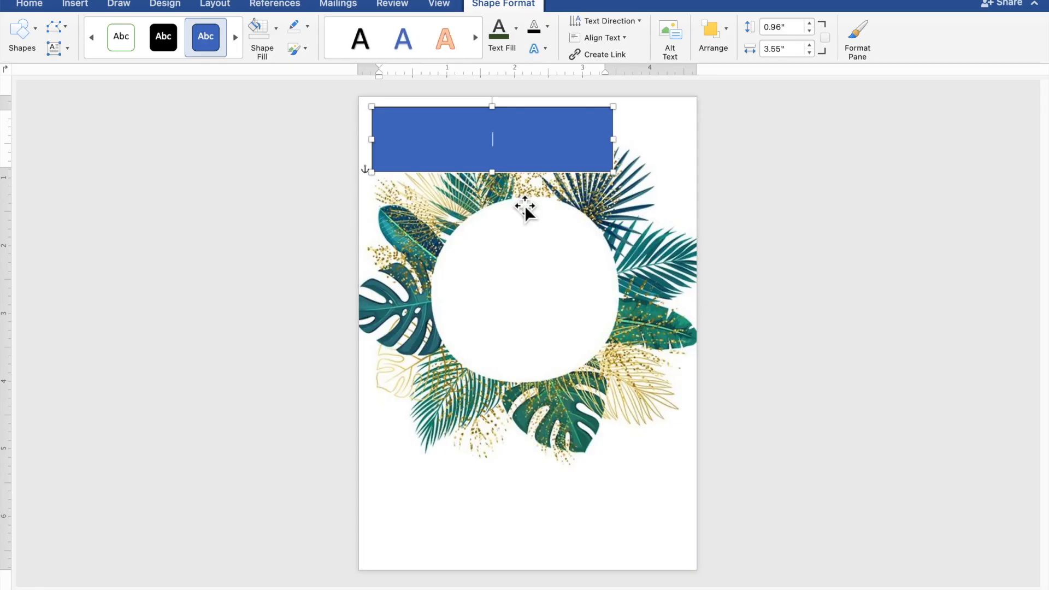
scroll(525, 206, "up", 7)
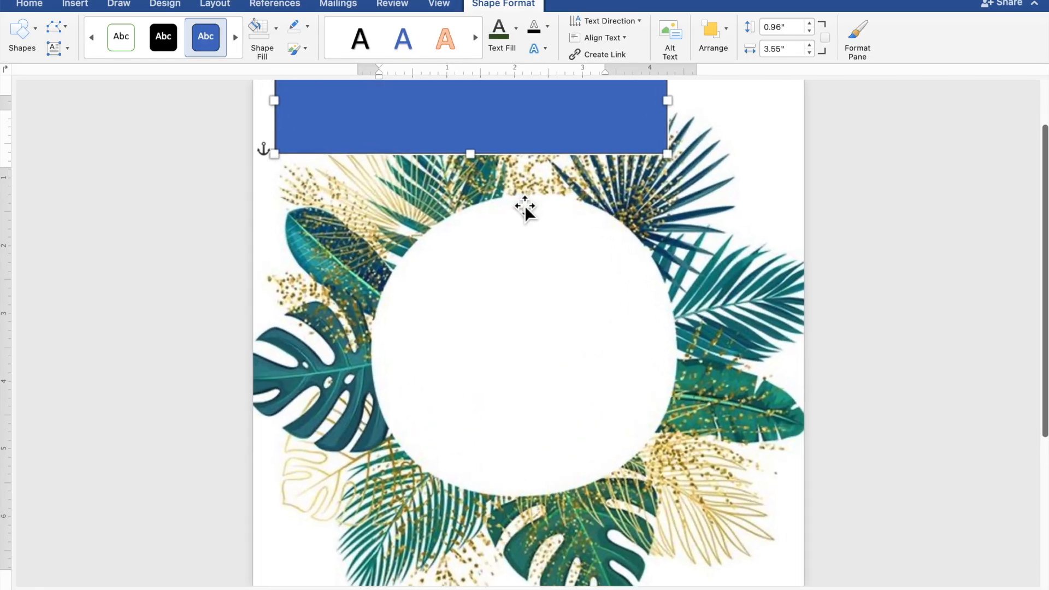
scroll(525, 205, "up", 6)
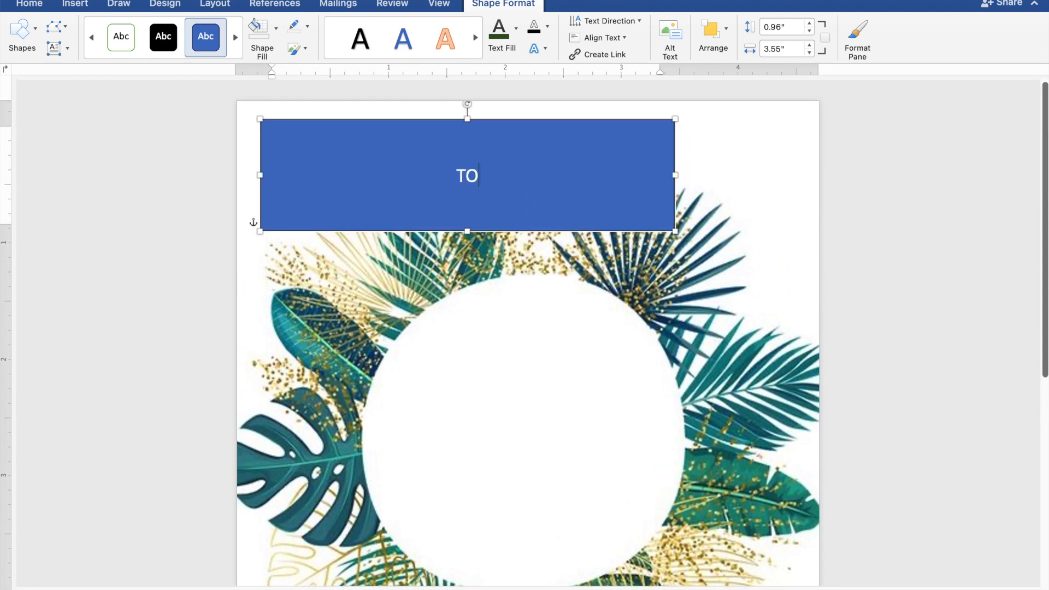
type("ETHER")
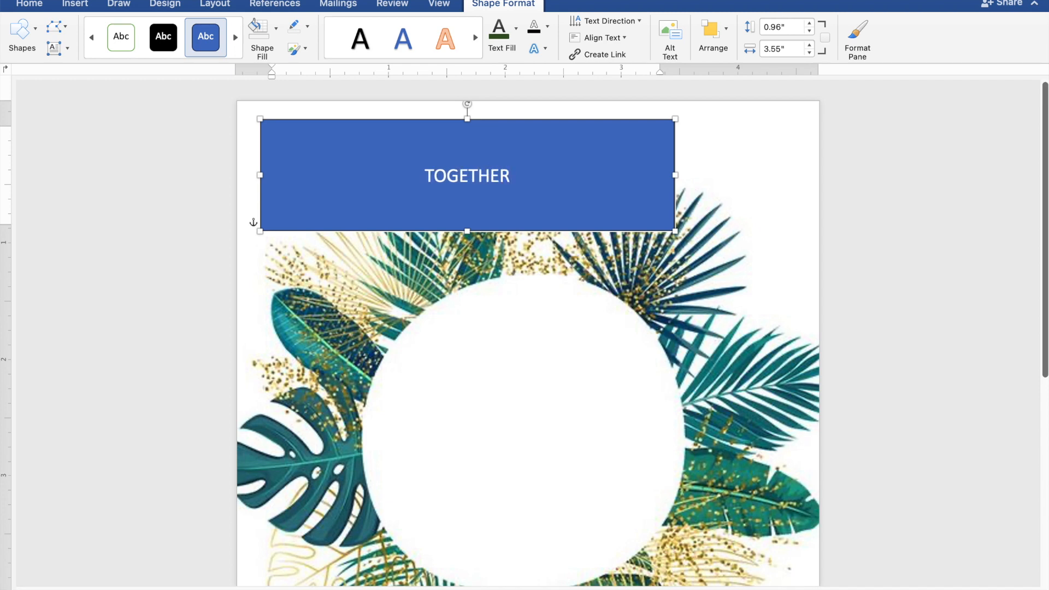
type(" WIT")
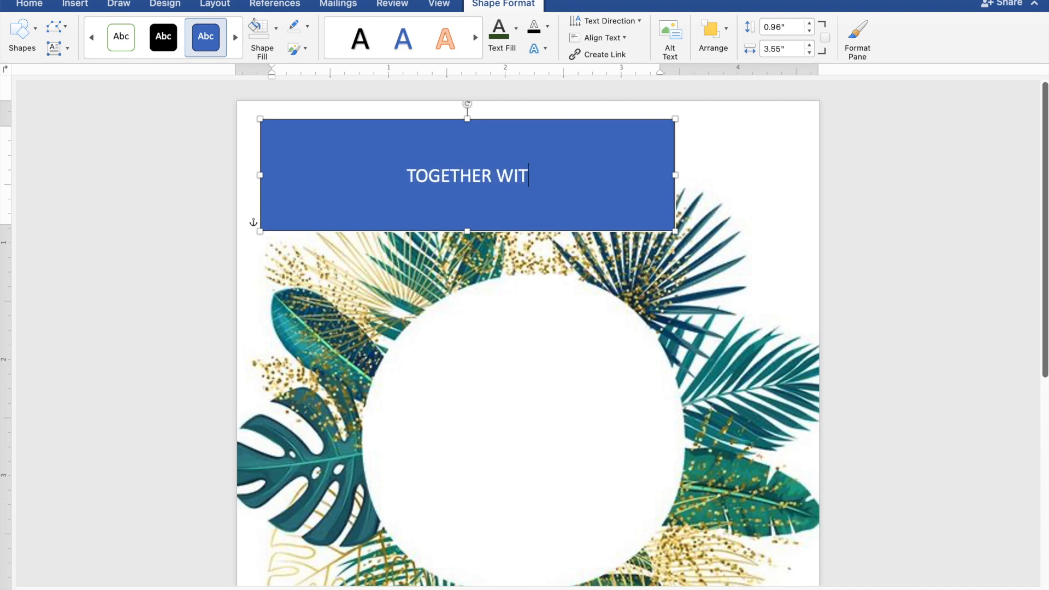
type("H T")
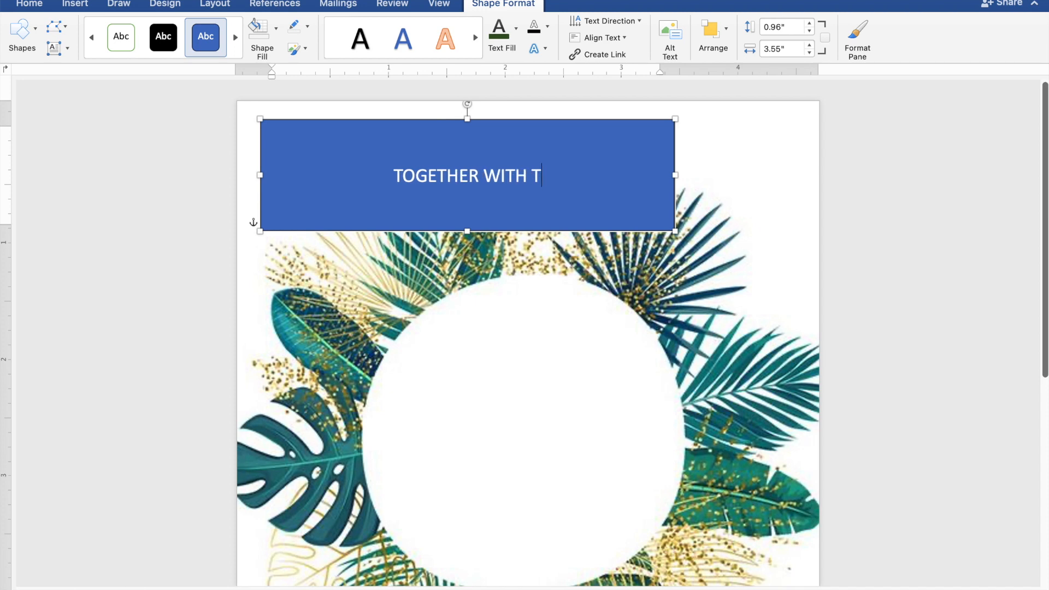
type("HEIR")
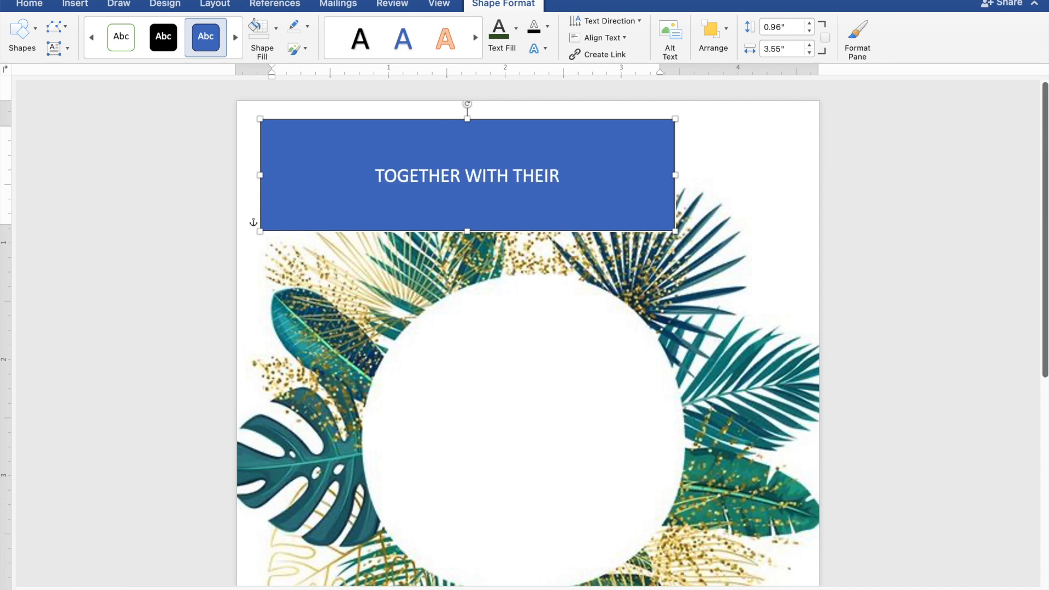
type(" FA")
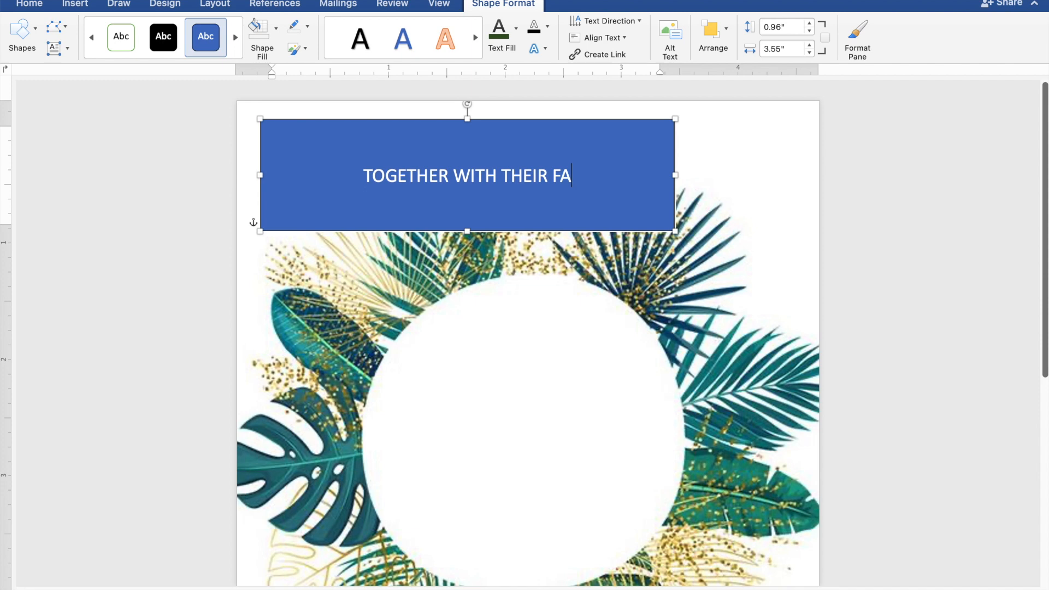
type("MILI")
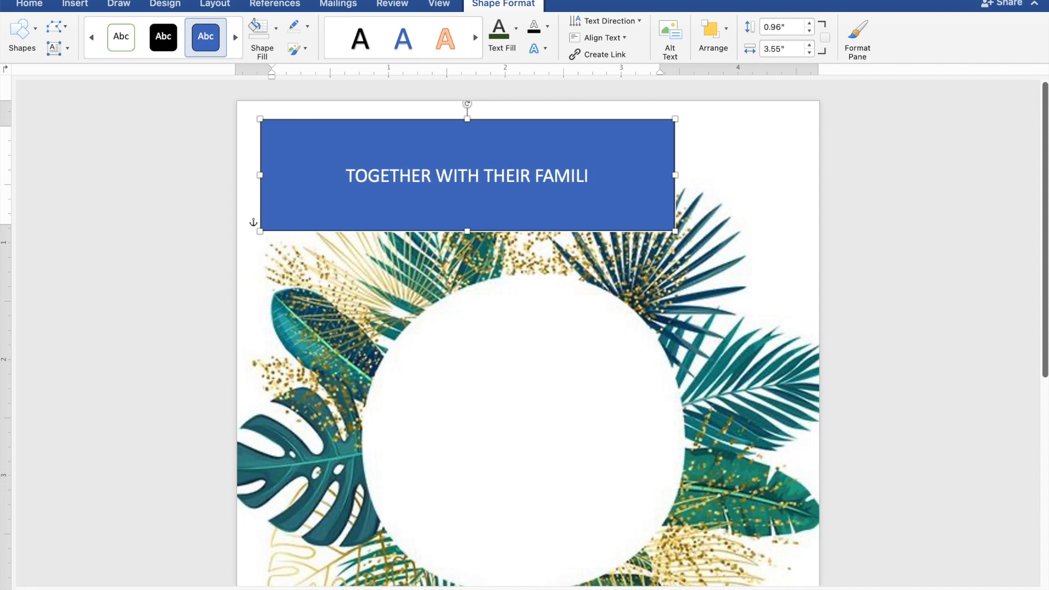
type("ES")
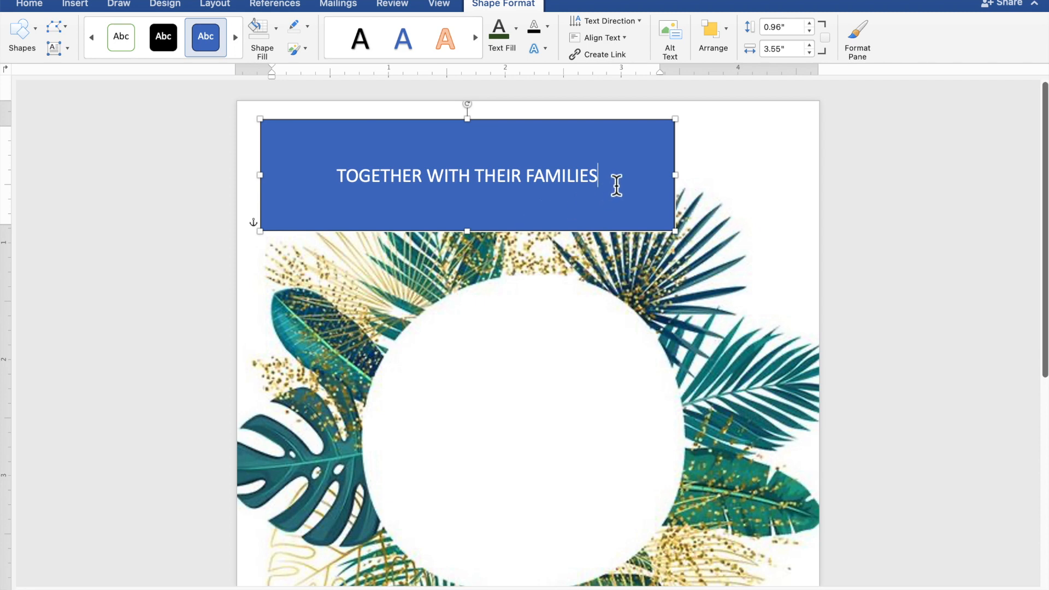
left_click_drag(617, 183, 410, 178)
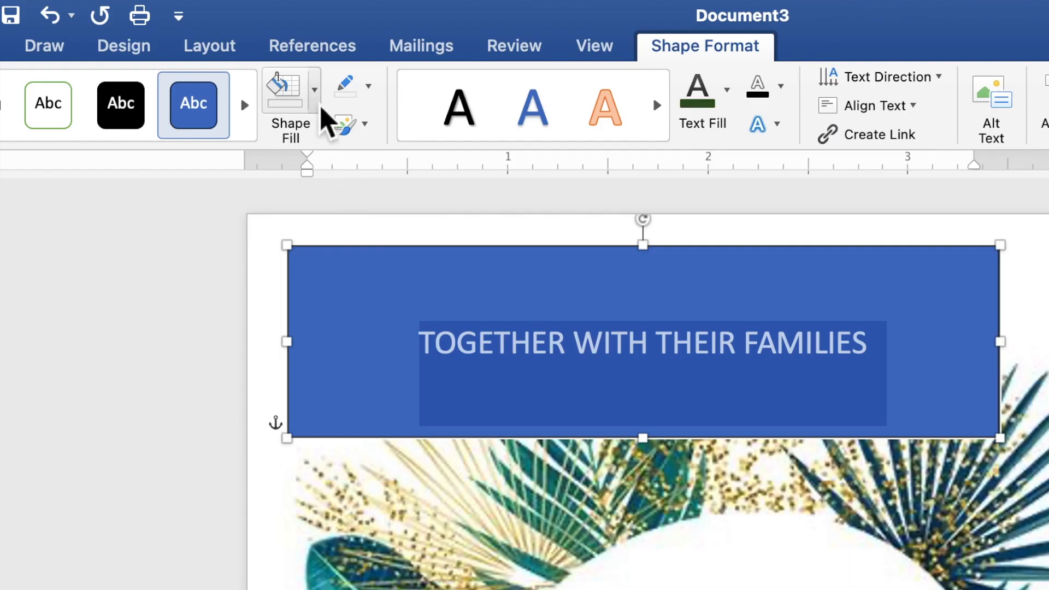
Give the rectangle no fill and no outline, and make its text black
left_click(321, 107)
key("Escape")
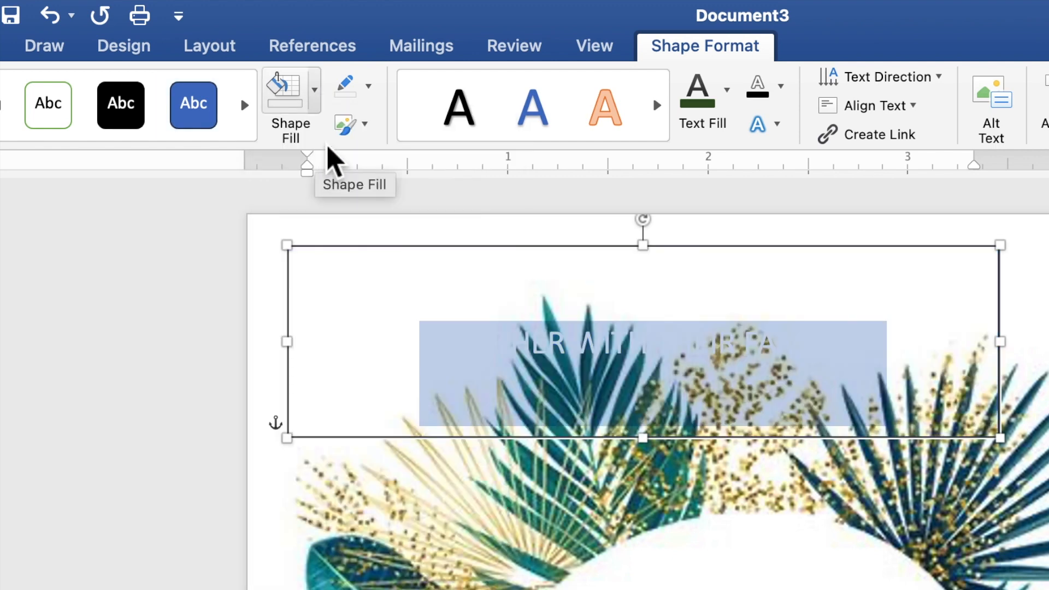
left_click(376, 97)
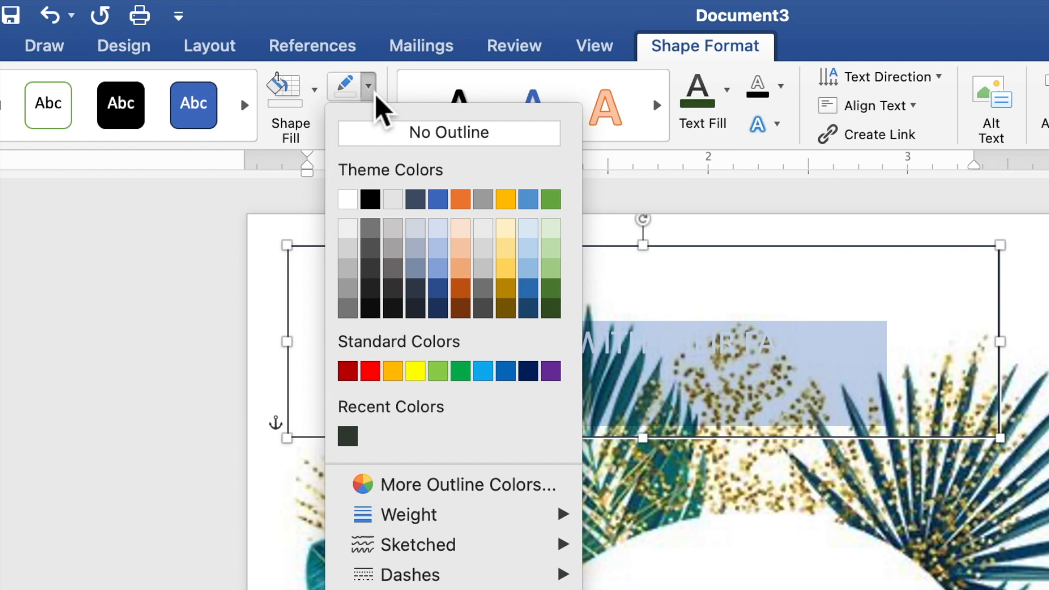
left_click(383, 133)
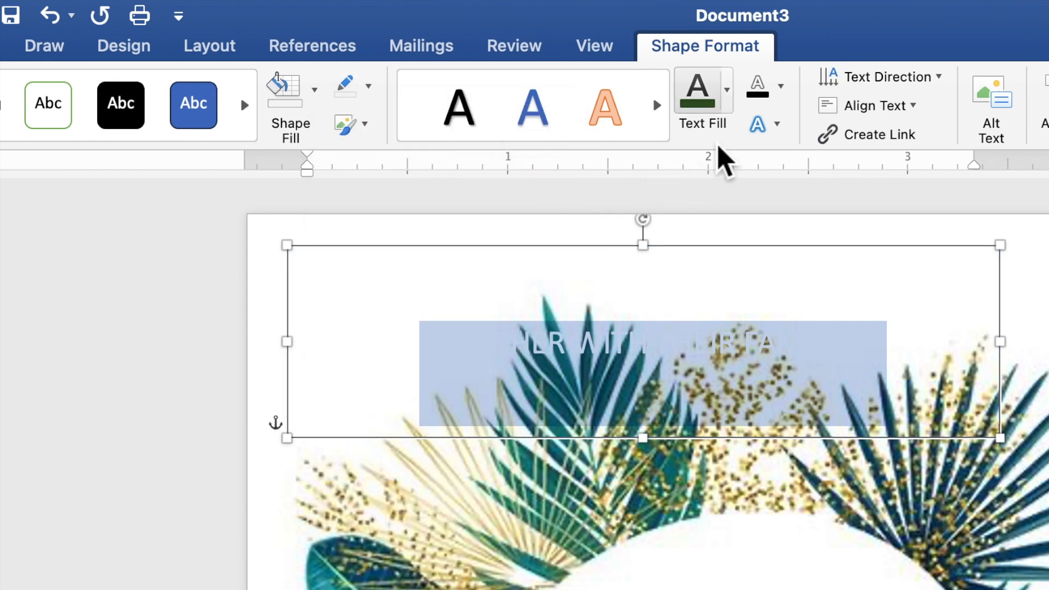
left_click(727, 90)
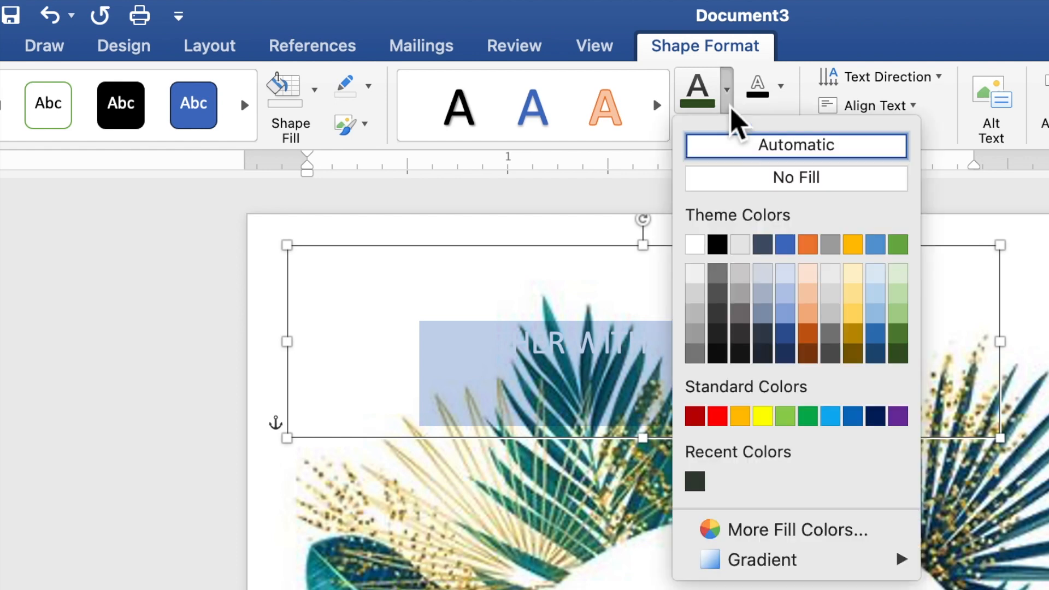
left_click(717, 245)
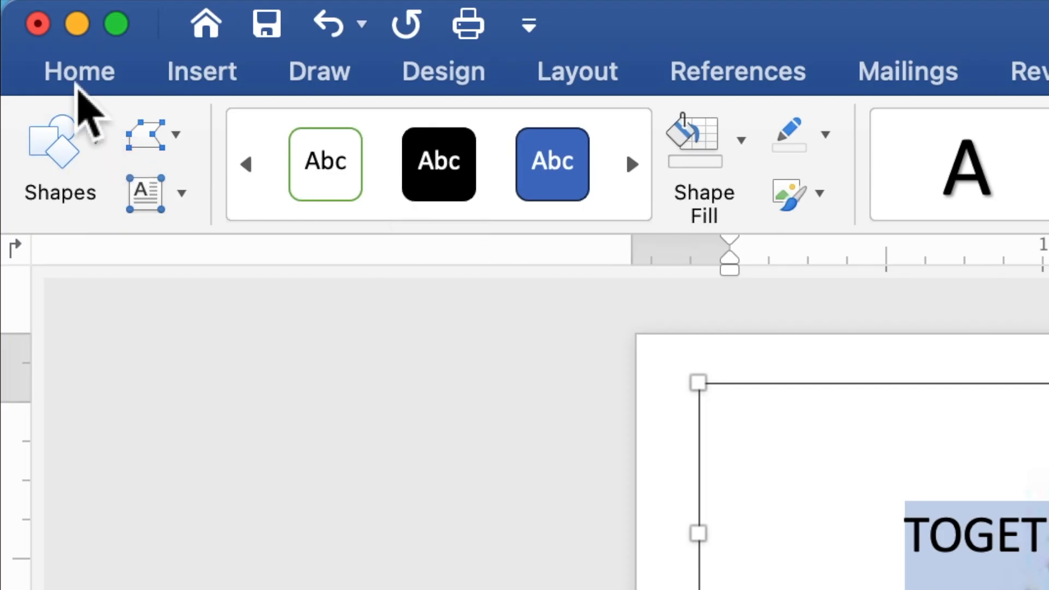
Set the opening line in Times New Roman at 9 pt
left_click(77, 83)
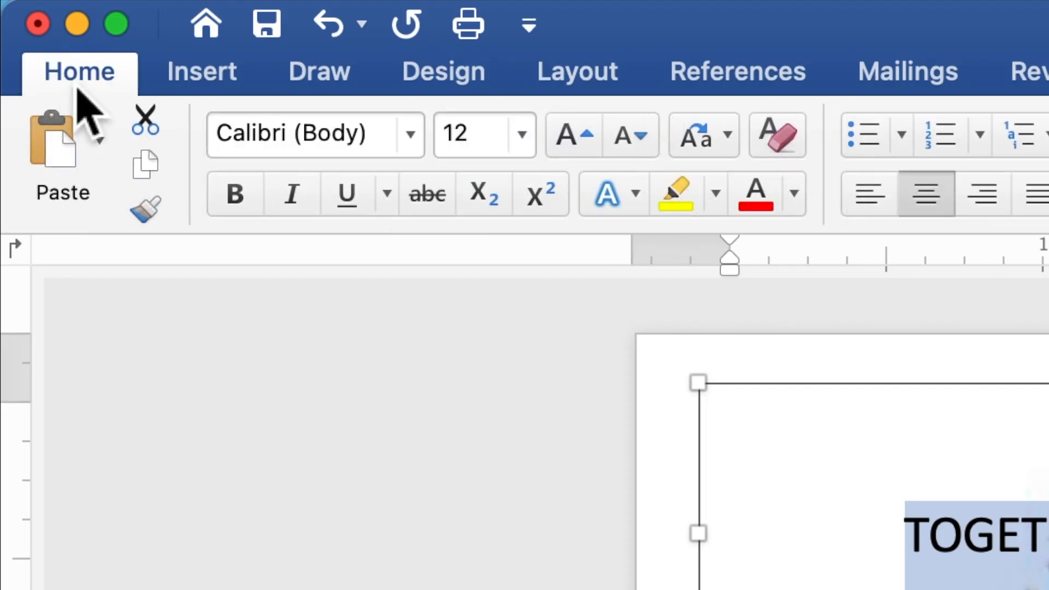
left_click(421, 154)
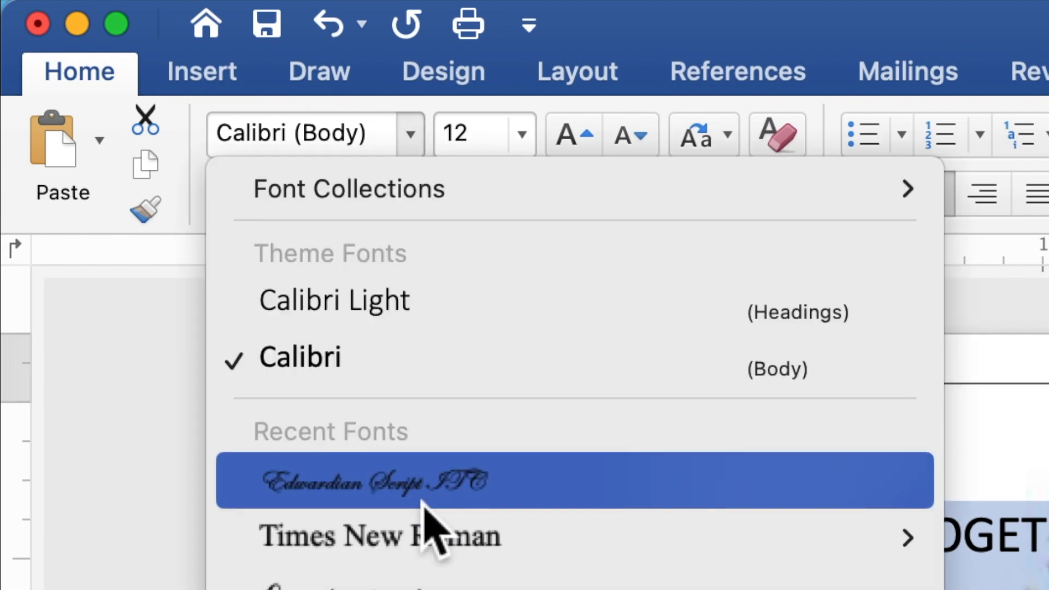
left_click(424, 532)
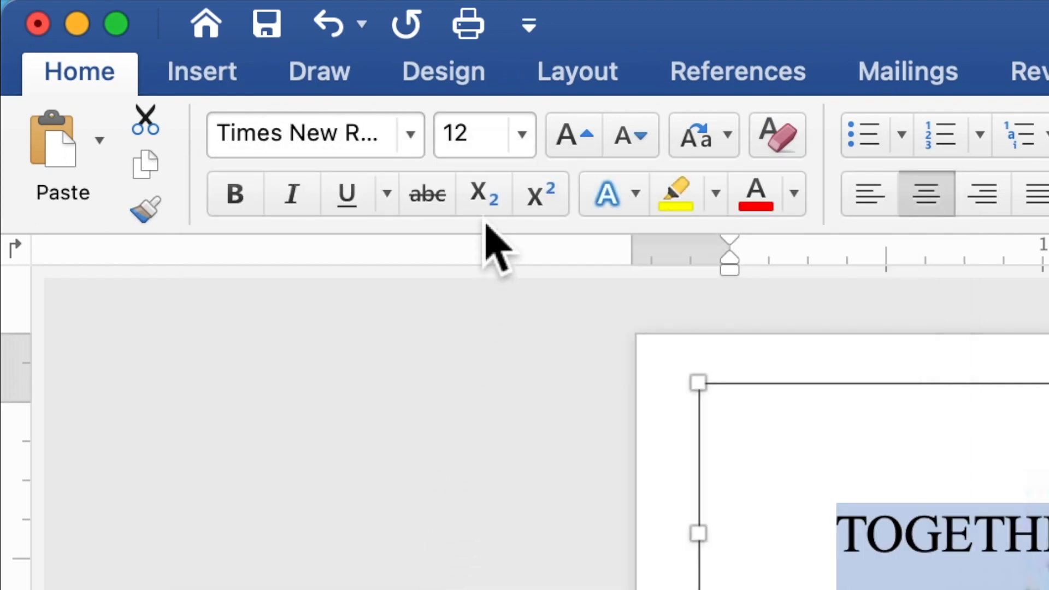
left_click_drag(482, 149, 449, 145)
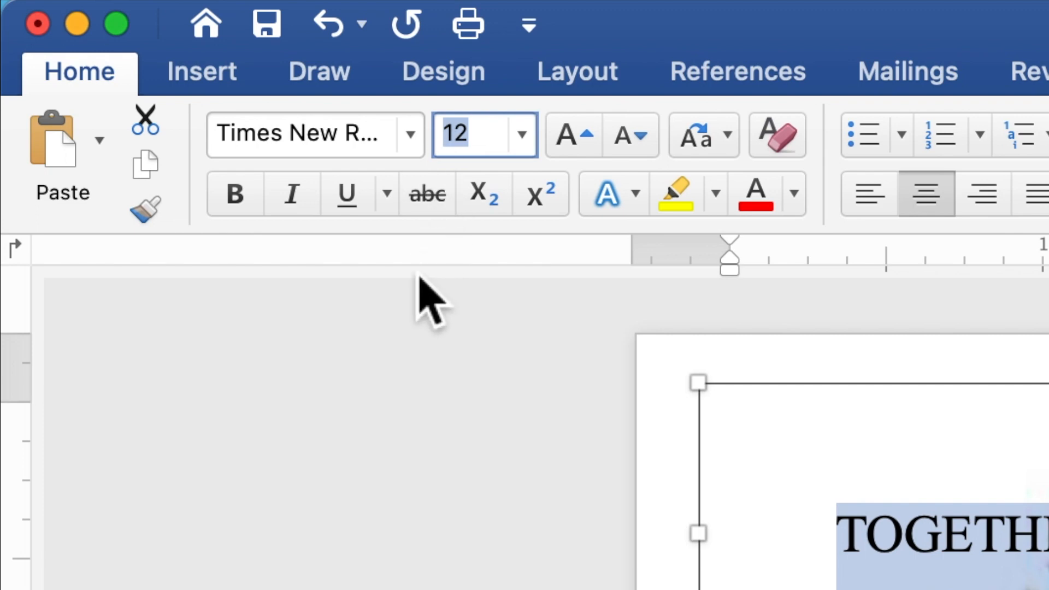
type("9")
key("Return")
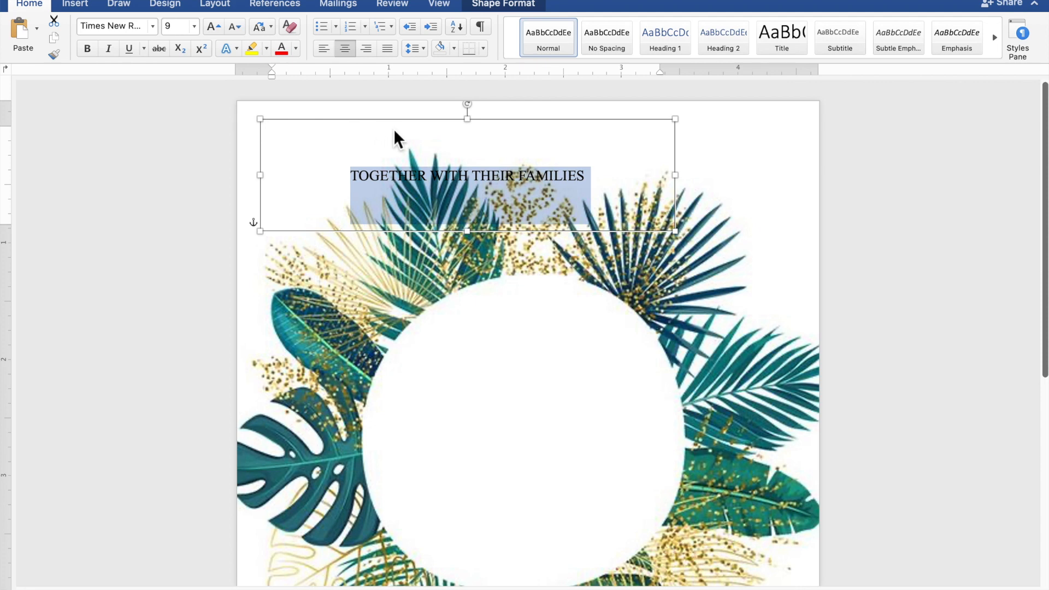
Shorten the TOGETHER WITH THEIR FAMILIES text box and paste a duplicate of it
left_click_drag(476, 130, 543, 136)
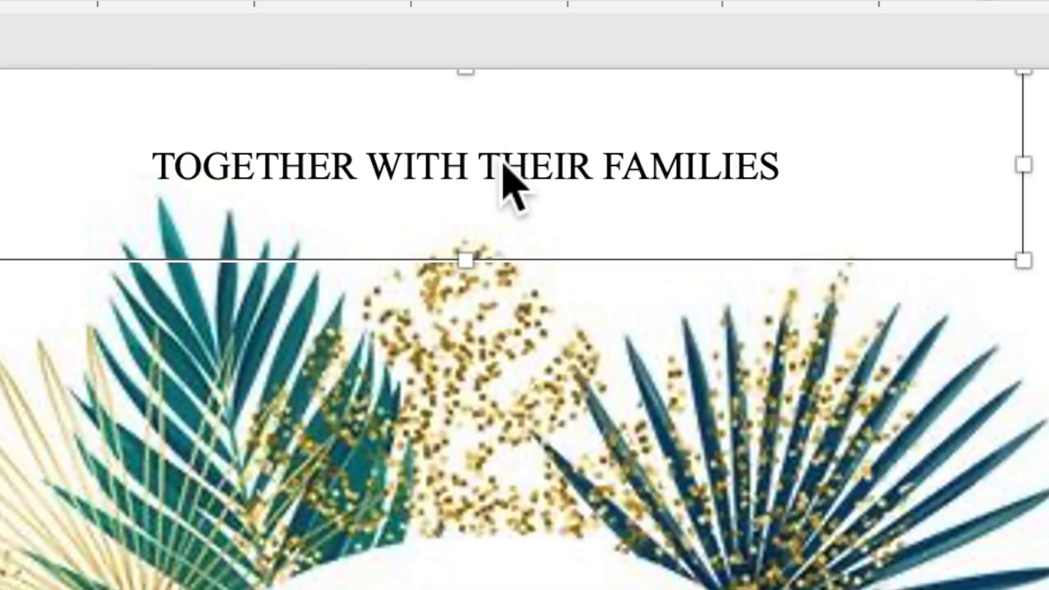
right_click(538, 136)
left_click(541, 224)
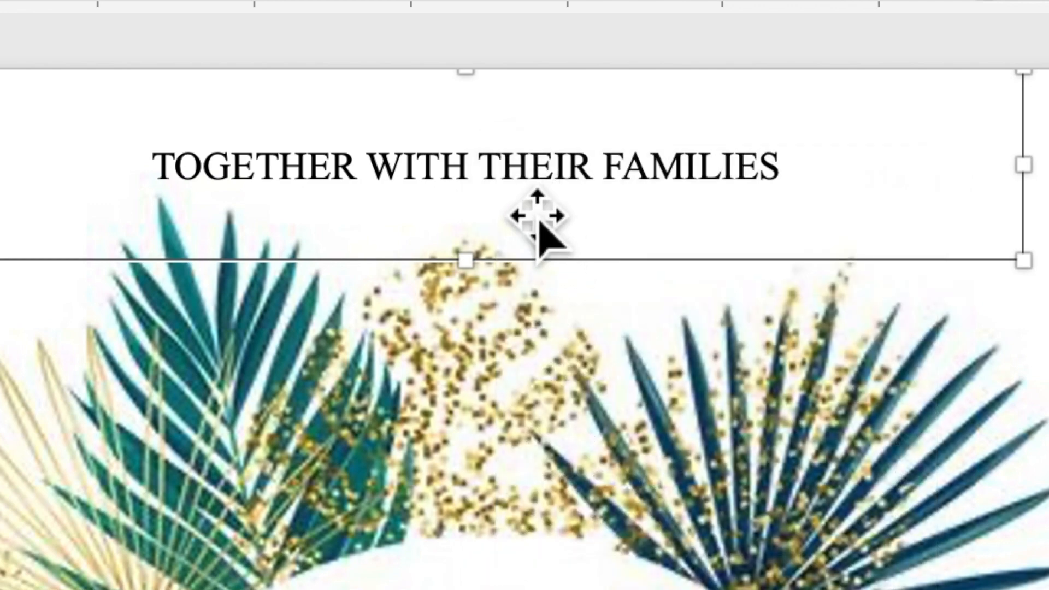
right_click(506, 180)
left_click(541, 283)
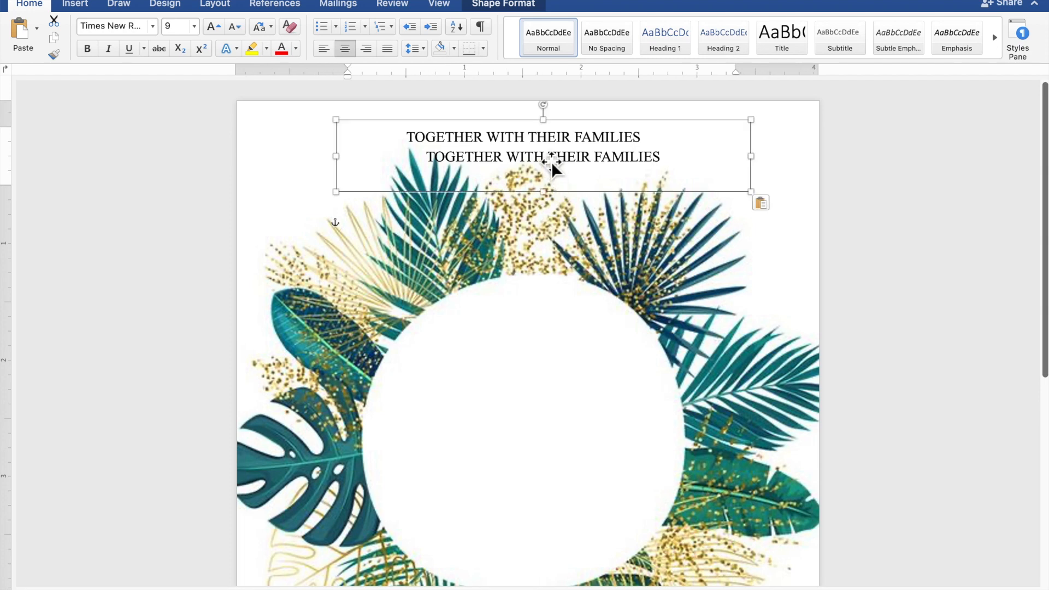
Move the duplicate text box into the wreath's white circle and make it taller
left_click_drag(552, 163, 526, 355)
scroll(527, 354, "down", 3)
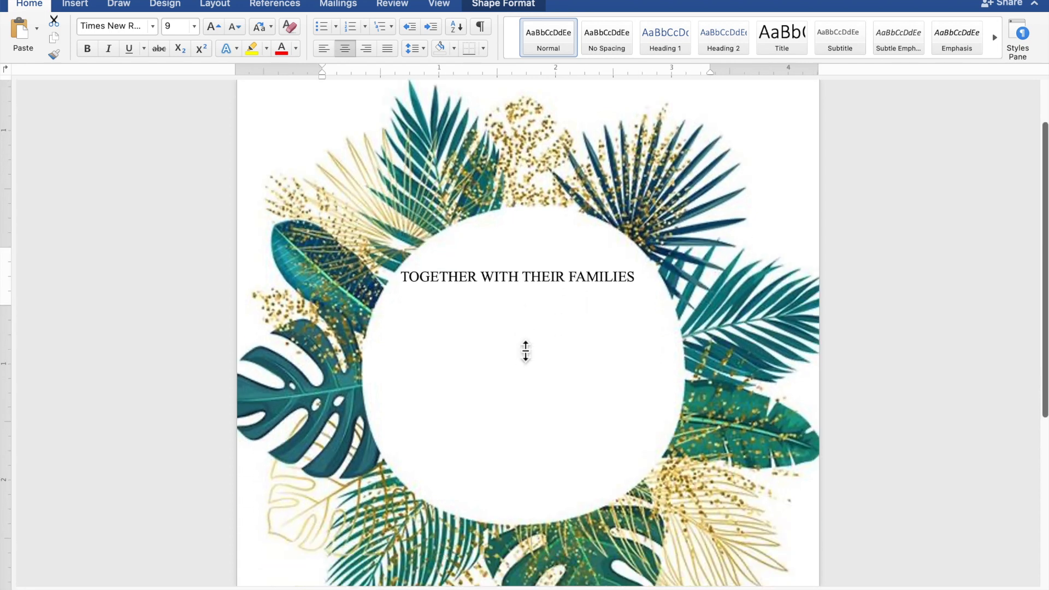
scroll(525, 351, "down", 2)
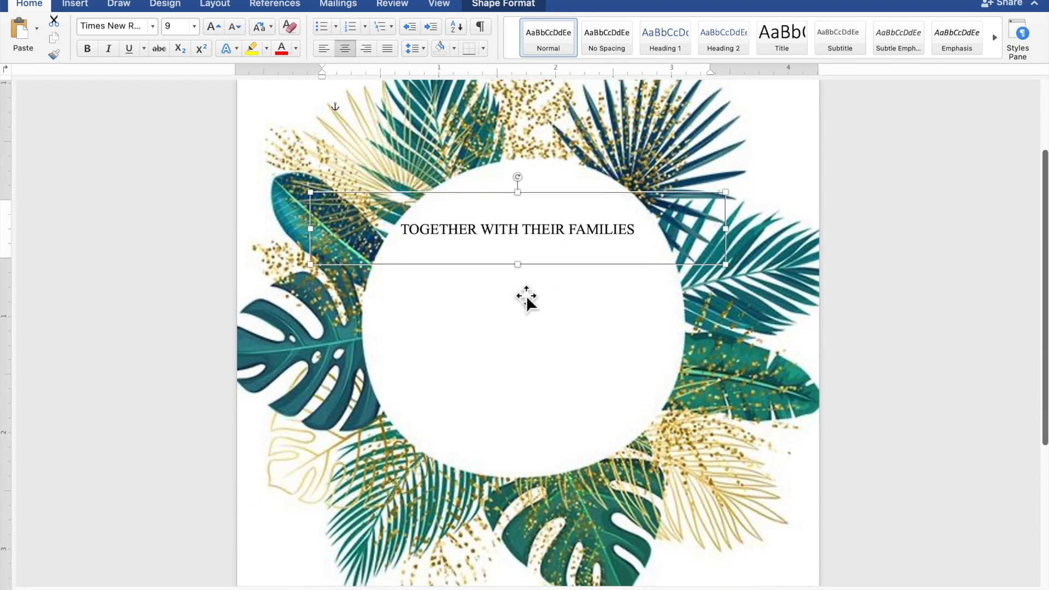
left_click_drag(527, 275, 533, 435)
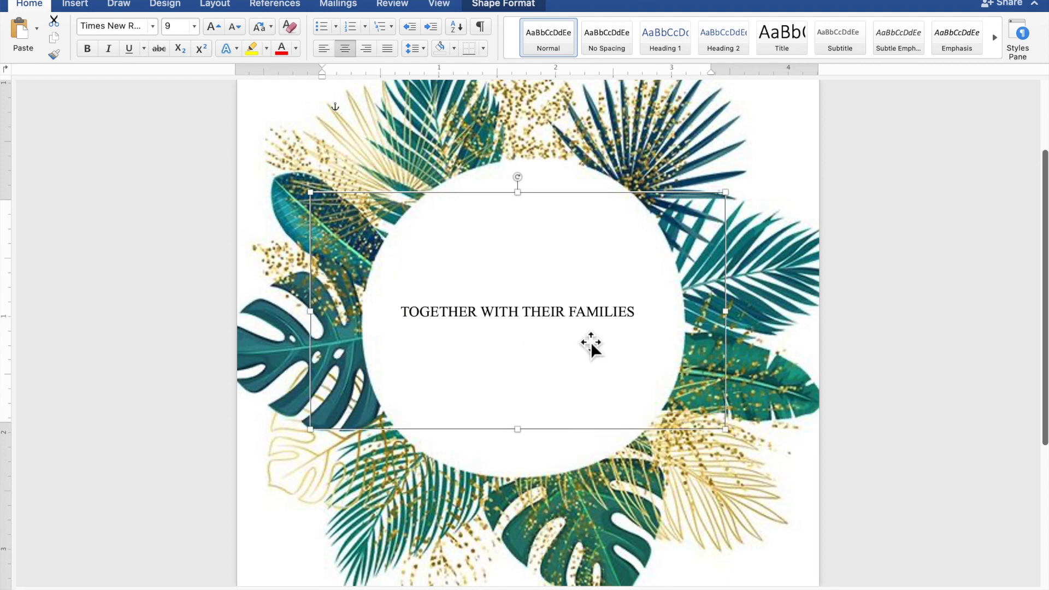
Replace the duplicate's text with the groom's name
left_click(588, 316)
left_click_drag(646, 316, 422, 316)
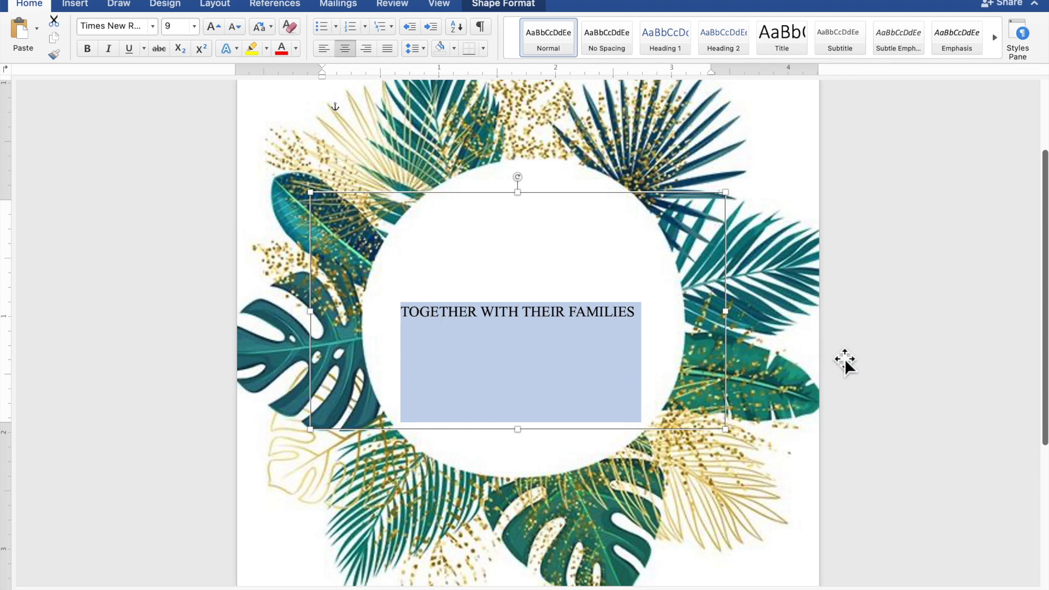
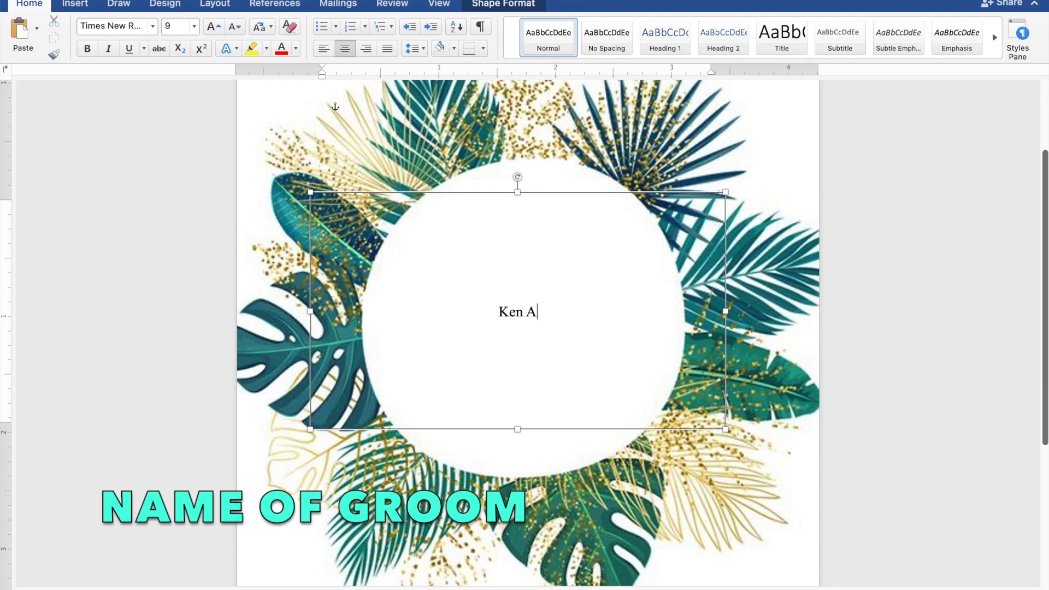
Add 'AND' and the bride's name on new lines below the groom's name
key("Return")
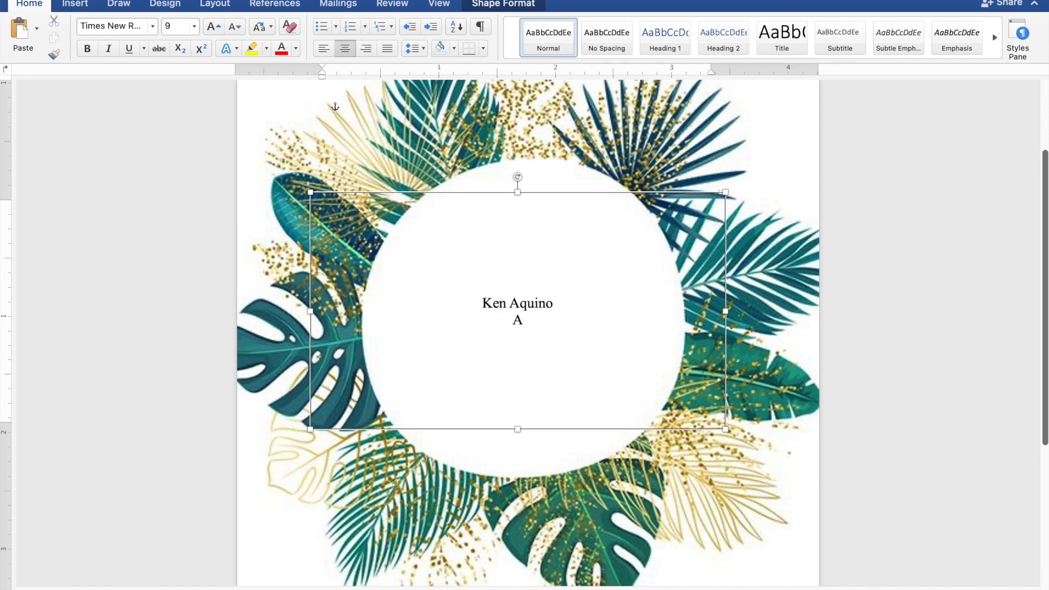
type("AND")
key("Return")
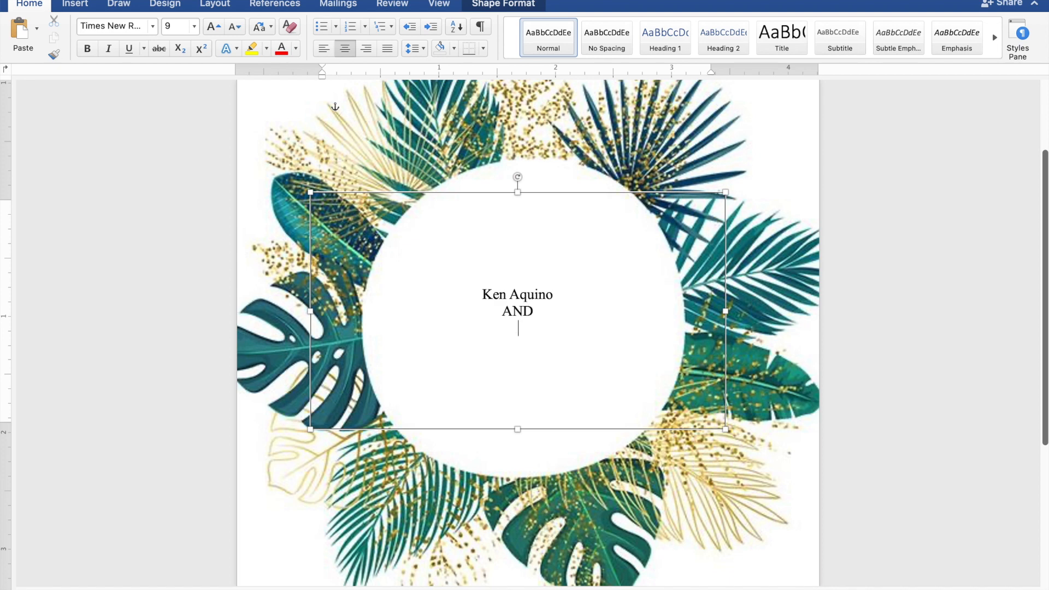
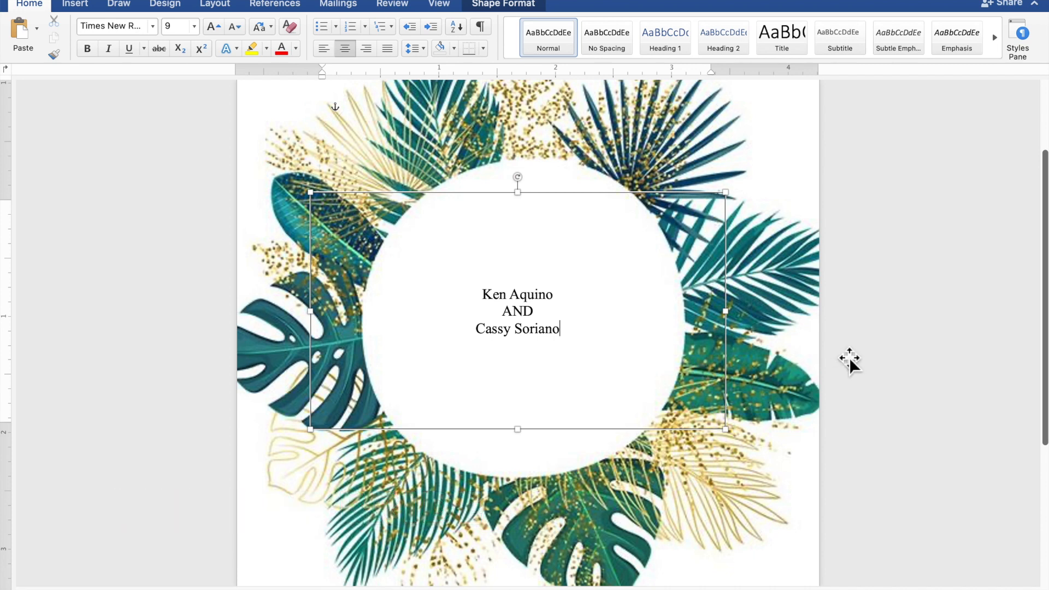
Format both names as dark green Edwardian Script ITC at 40 pt
left_click_drag(578, 331, 492, 336)
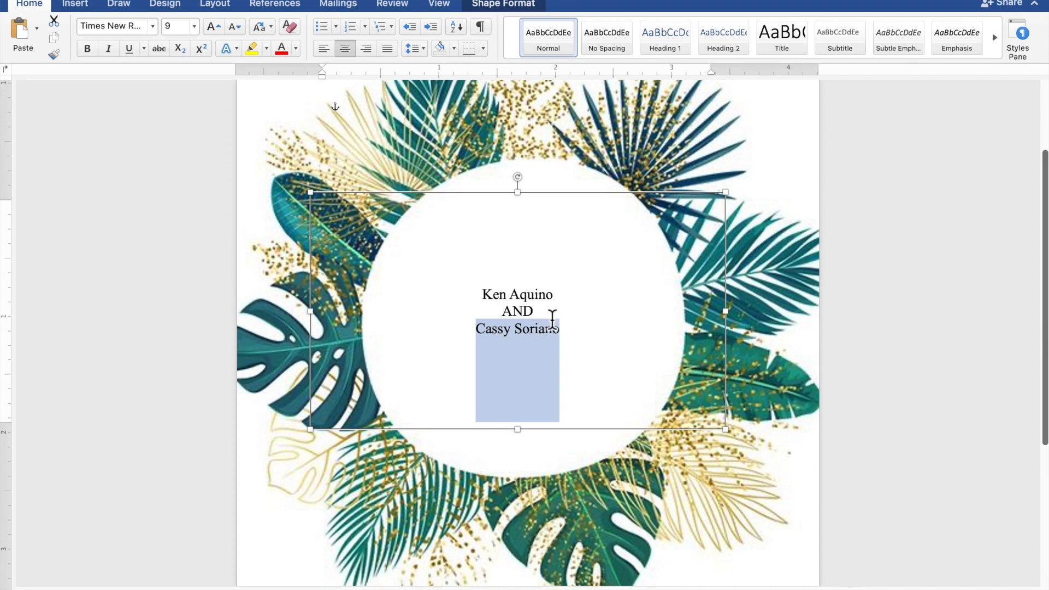
left_click_drag(555, 298, 491, 298)
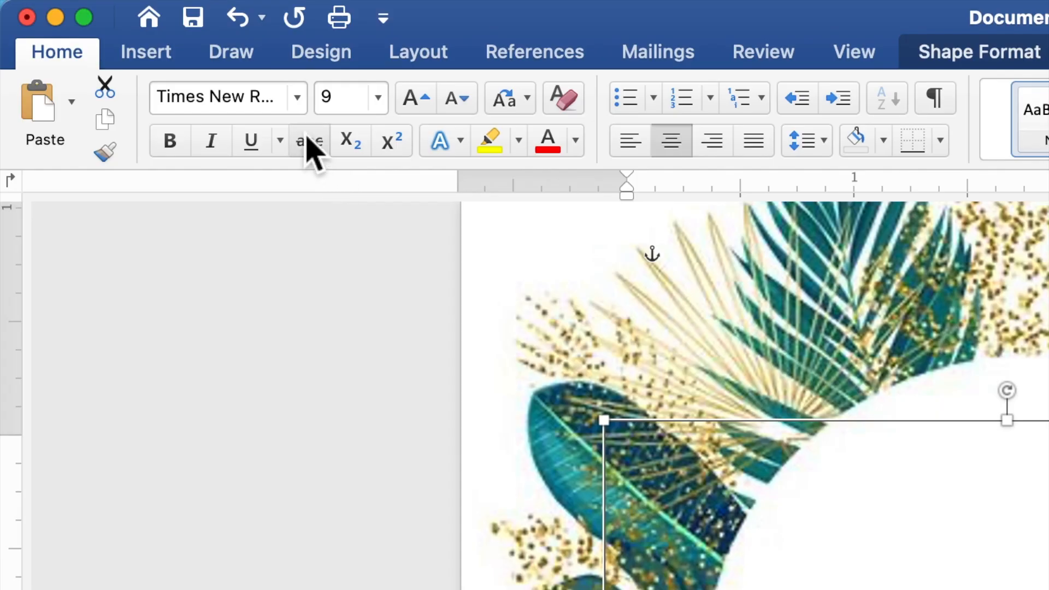
left_click(298, 110)
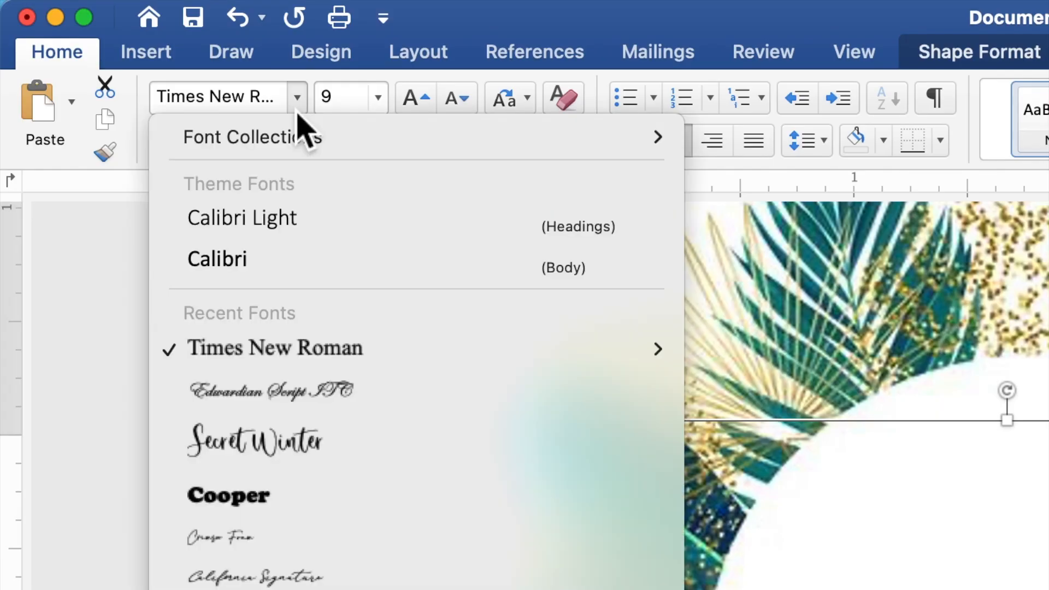
left_click(262, 389)
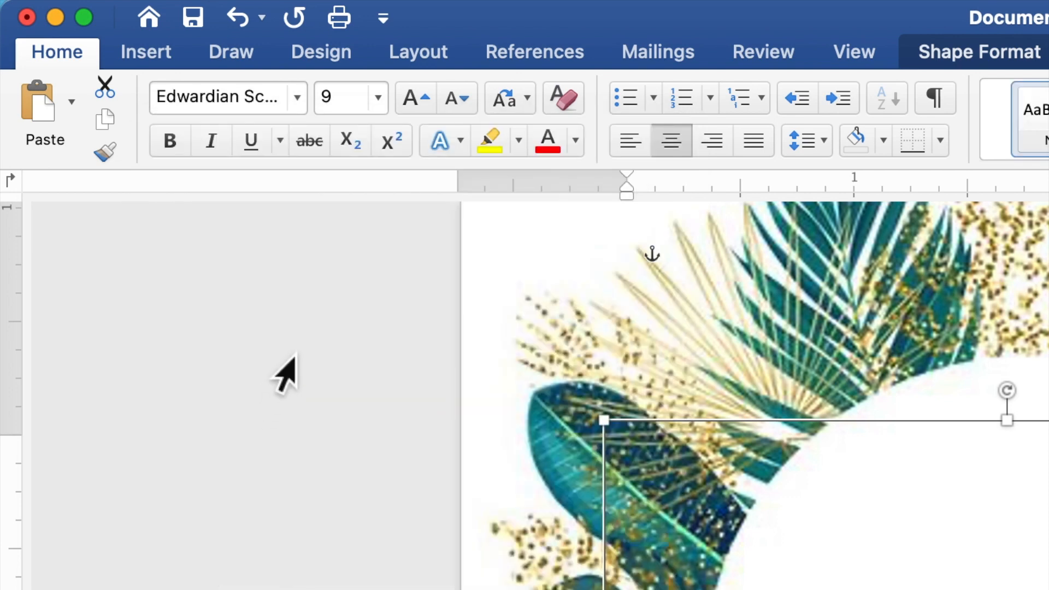
left_click(332, 100)
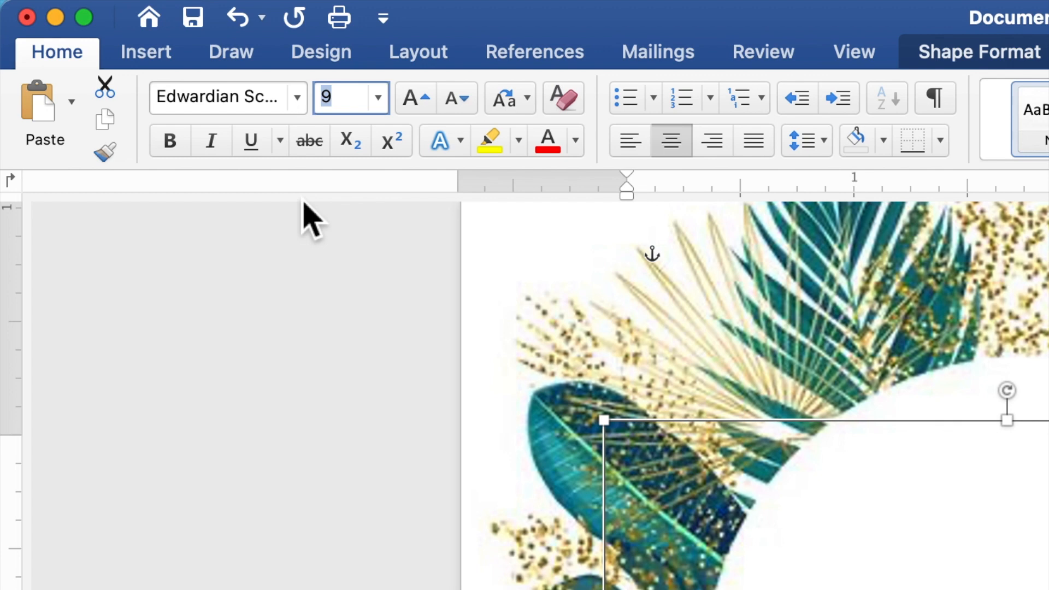
type("40")
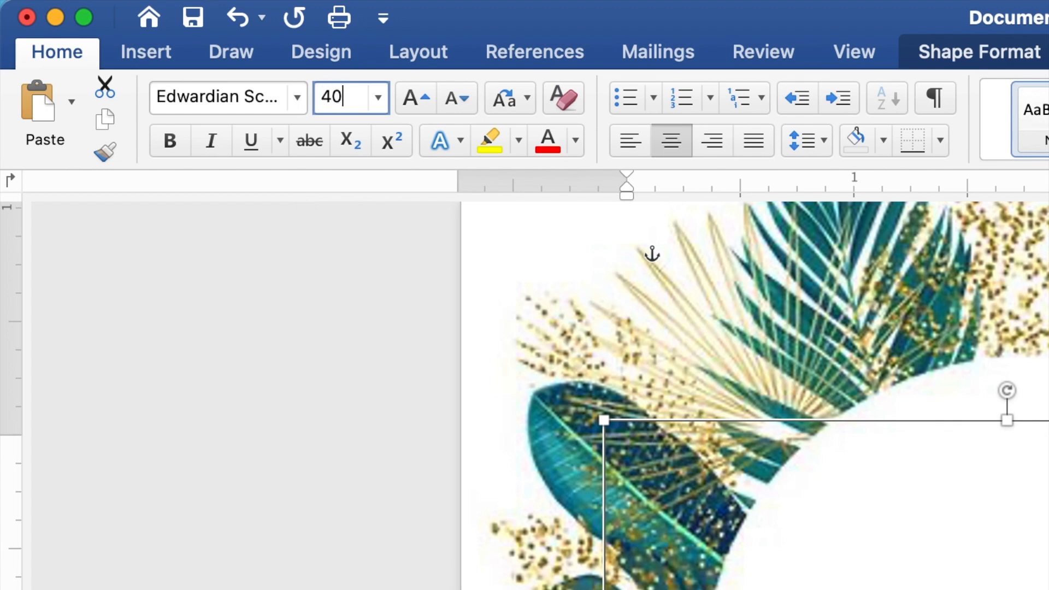
key("Return")
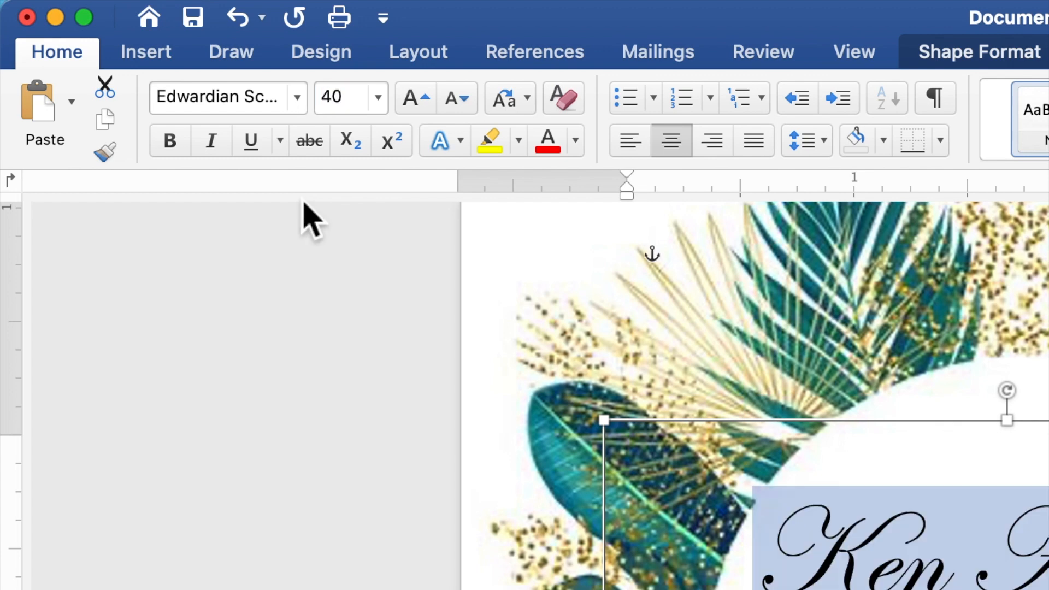
left_click(576, 153)
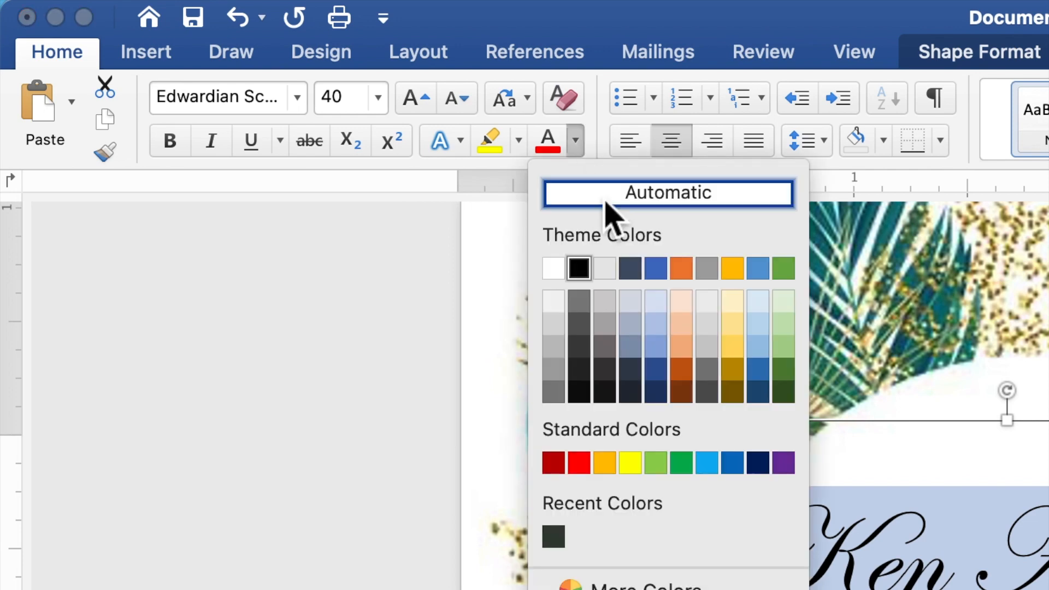
left_click(787, 399)
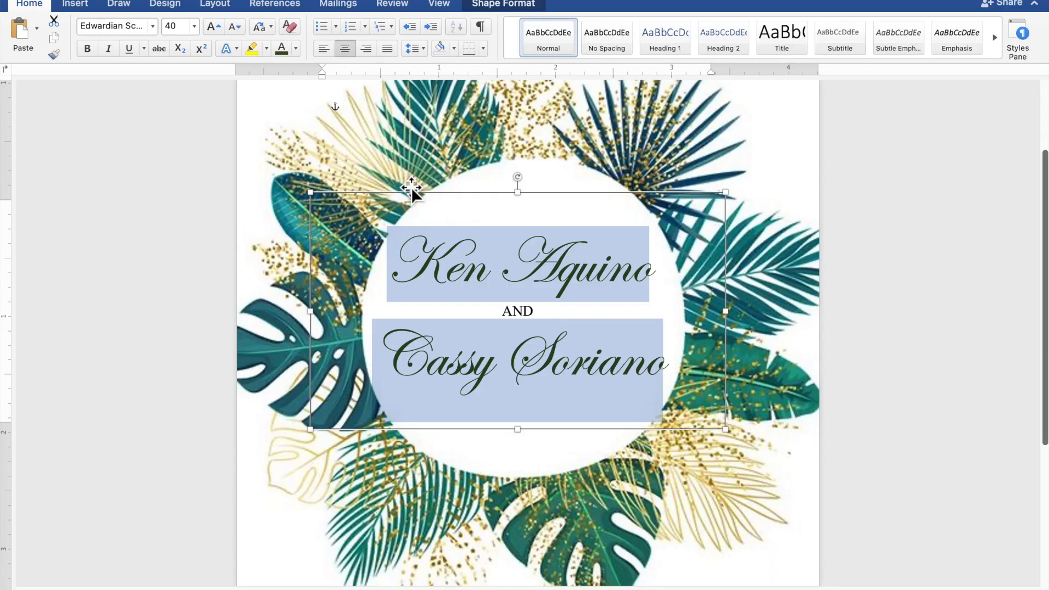
Nudge the names box slightly right and down
left_click(573, 204)
key("Right")
key("Right")
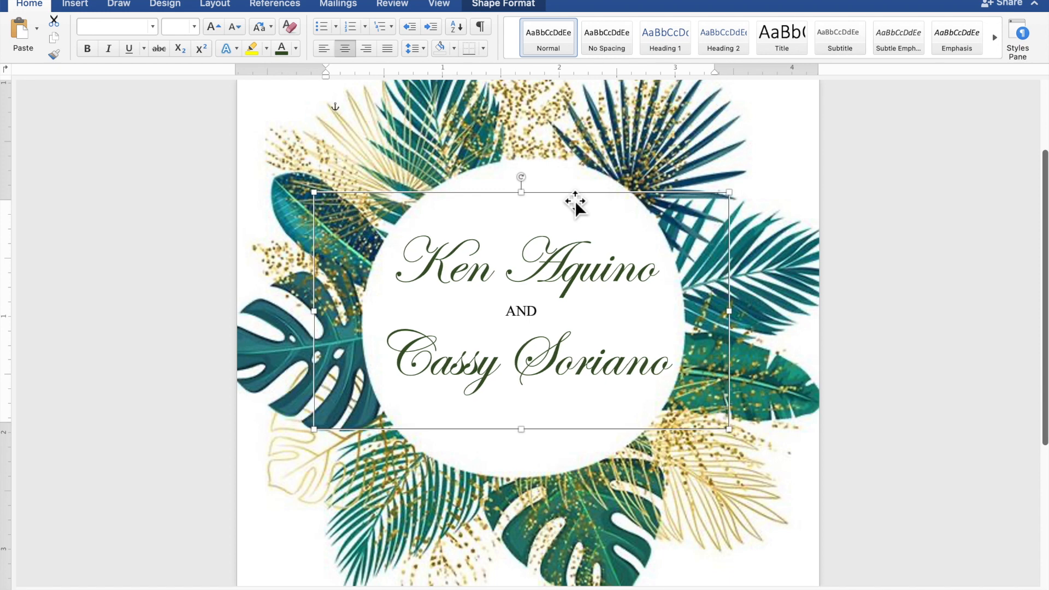
key("Down")
key("Down")
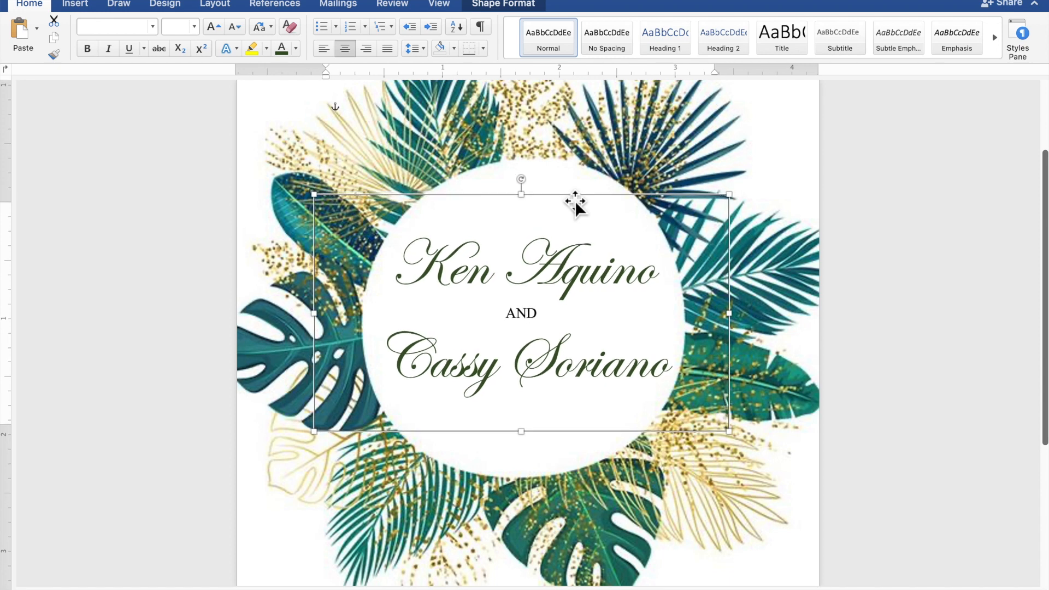
Copy the TOGETHER WITH THEIR FAMILIES header box and paste a duplicate
scroll(574, 201, "up", 5)
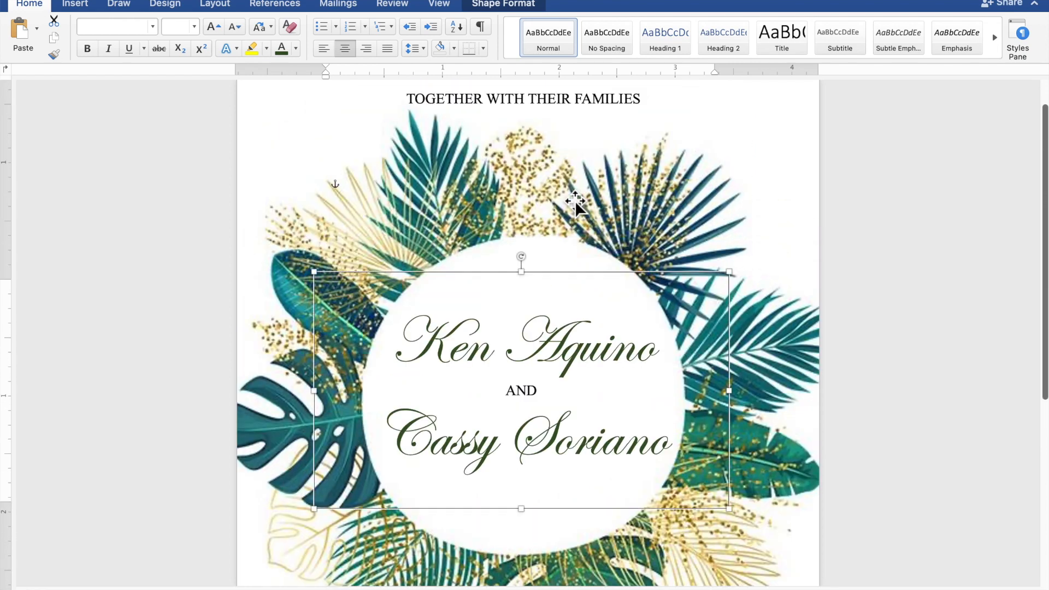
left_click(555, 149)
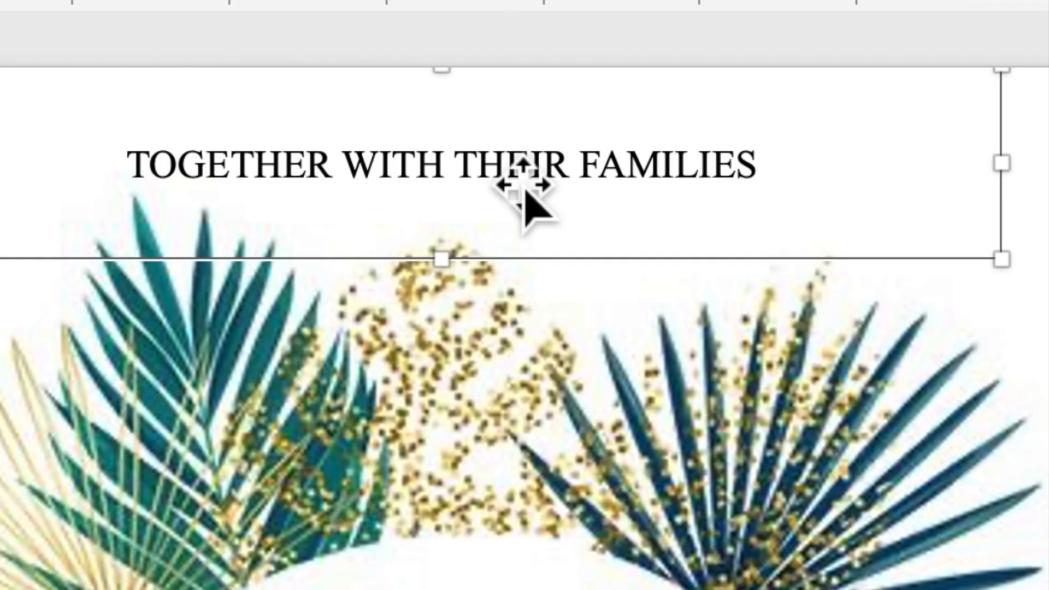
right_click(504, 165)
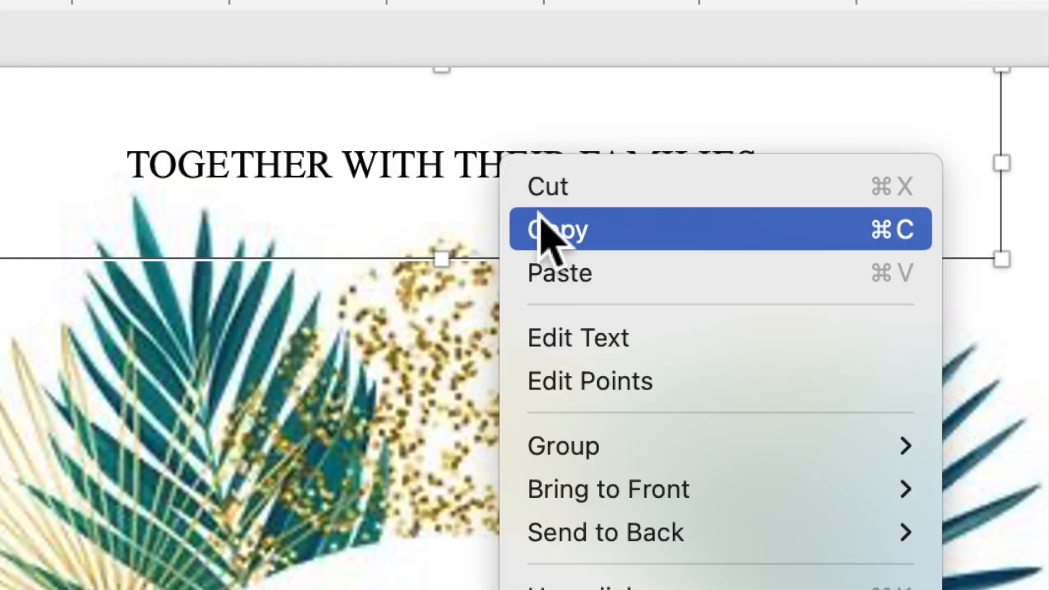
left_click(547, 229)
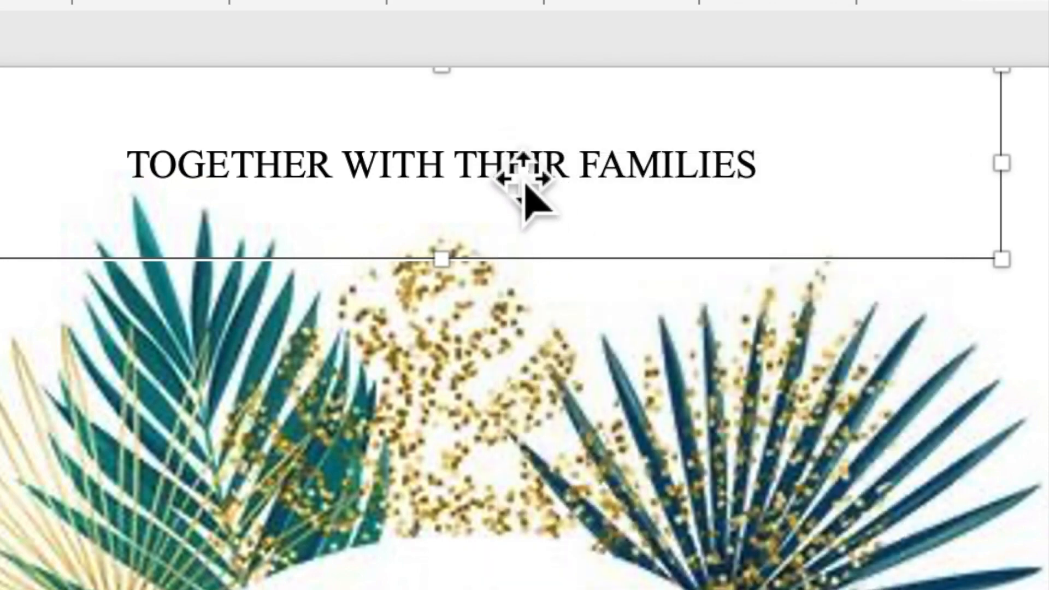
right_click(507, 166)
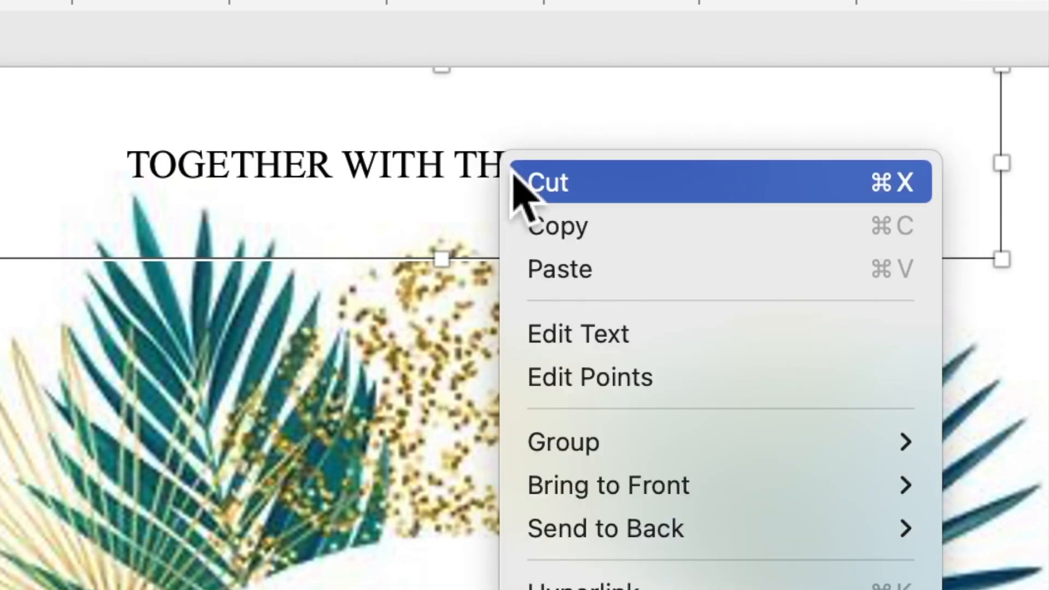
left_click(568, 273)
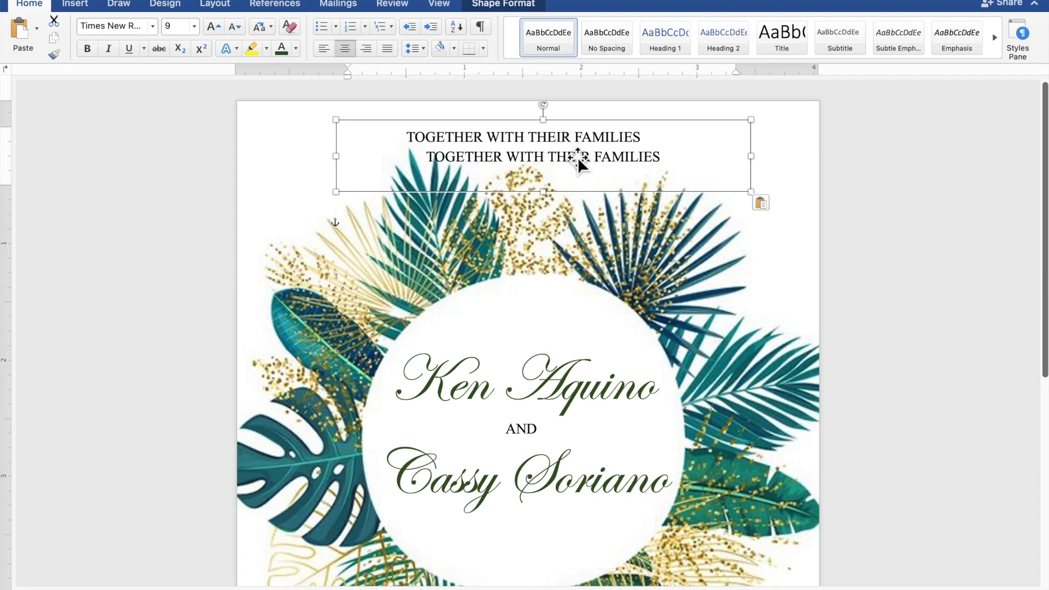
Move the pasted header box down to sit below the wreath
left_click_drag(578, 157, 639, 584)
scroll(639, 581, "down", 10)
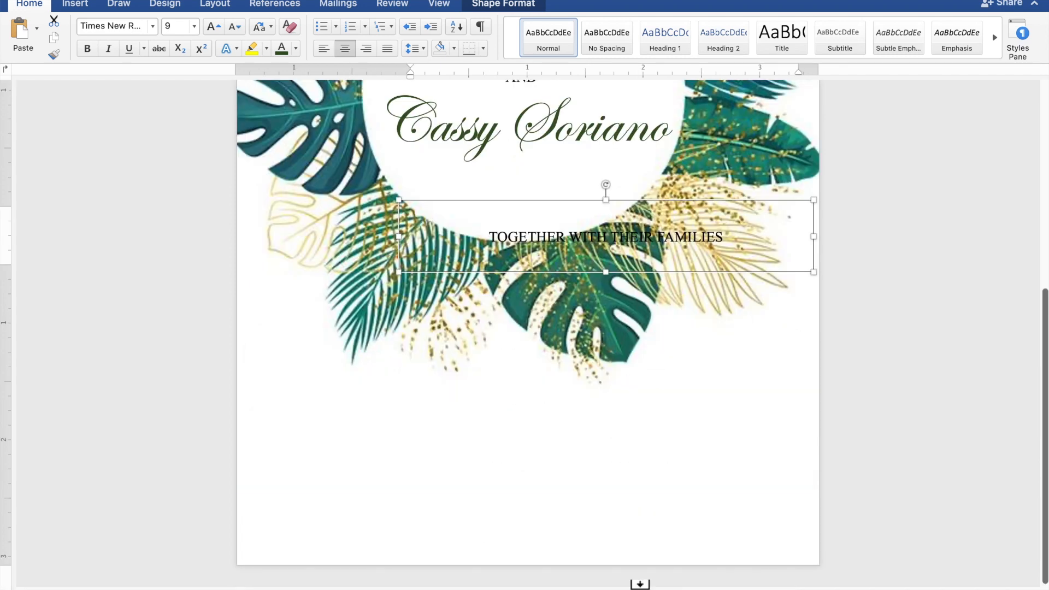
left_click_drag(619, 261, 533, 566)
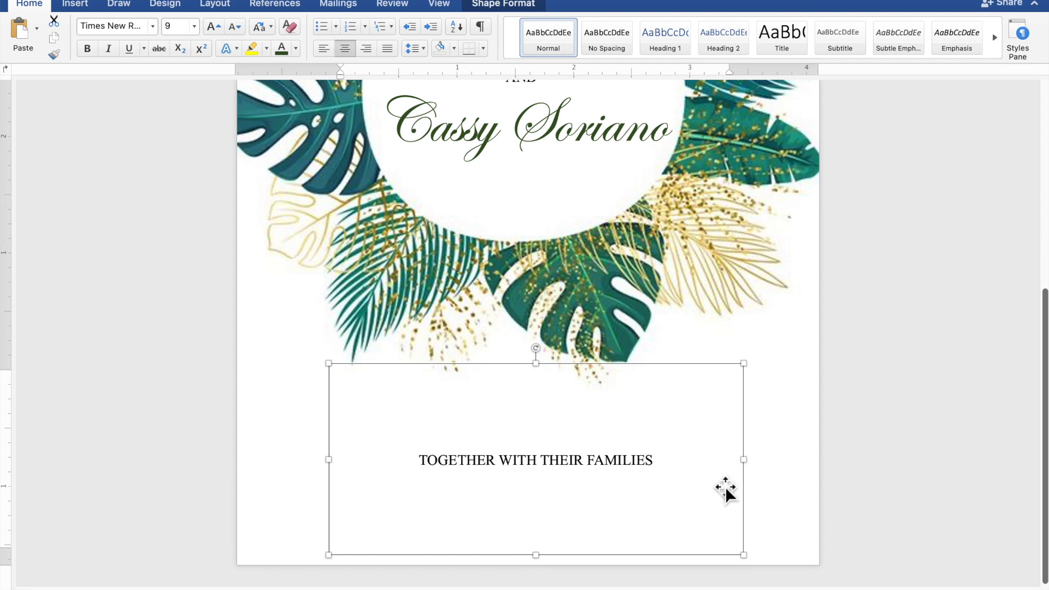
Widen the box to about 4.07" and replace its text with 'REQUEST THE PLEASURE OF YOUR PRESENCE / AS THEY JOYFULLY UNITE IN MARRIAGE'
left_click_drag(750, 467, 808, 461)
left_click(765, 459)
left_click_drag(745, 461, 496, 460)
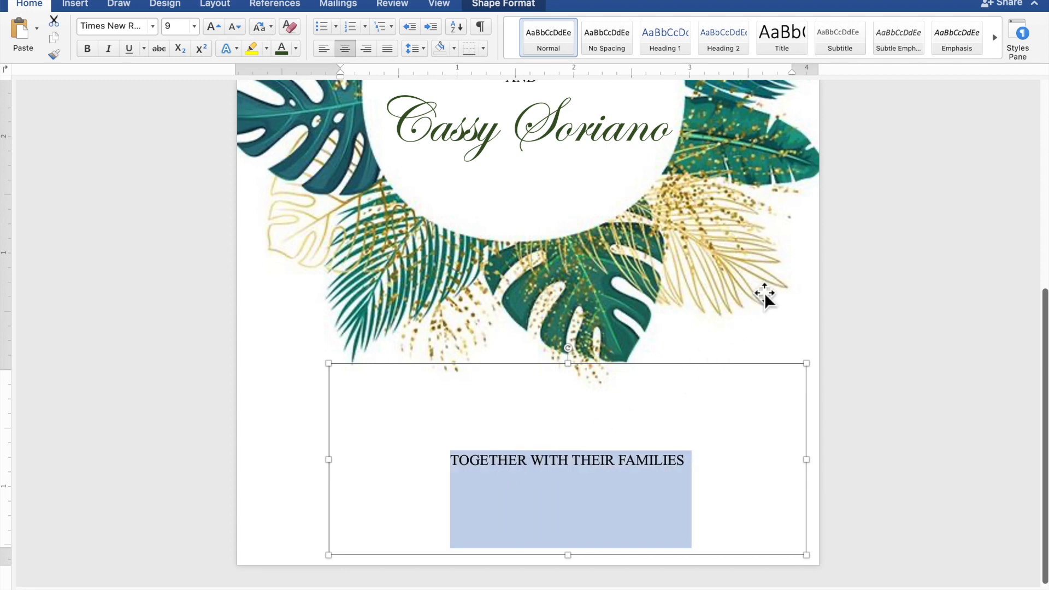
type("REQUEST THE P")
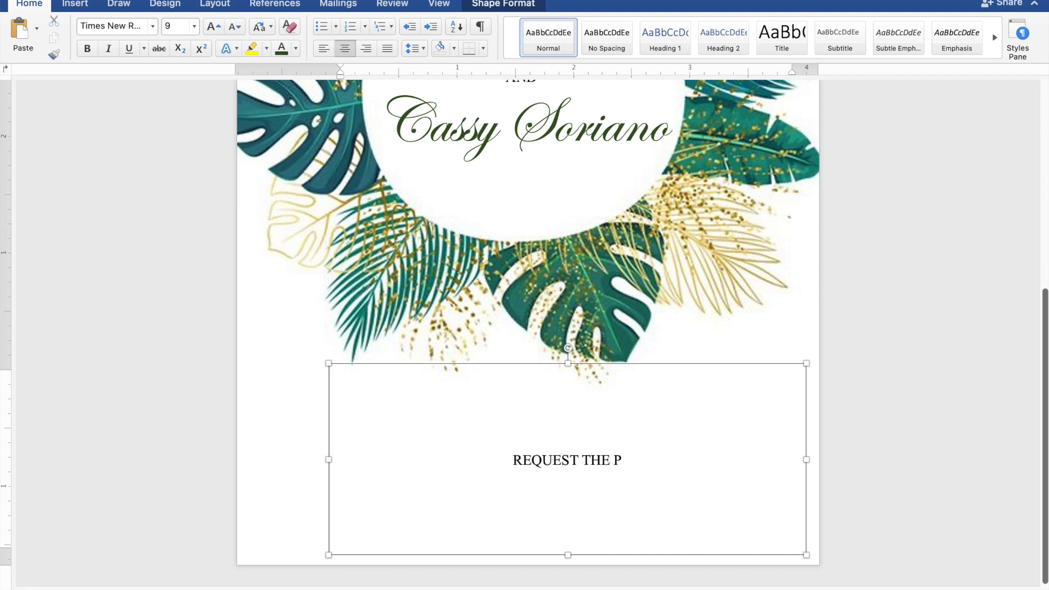
type("LEA")
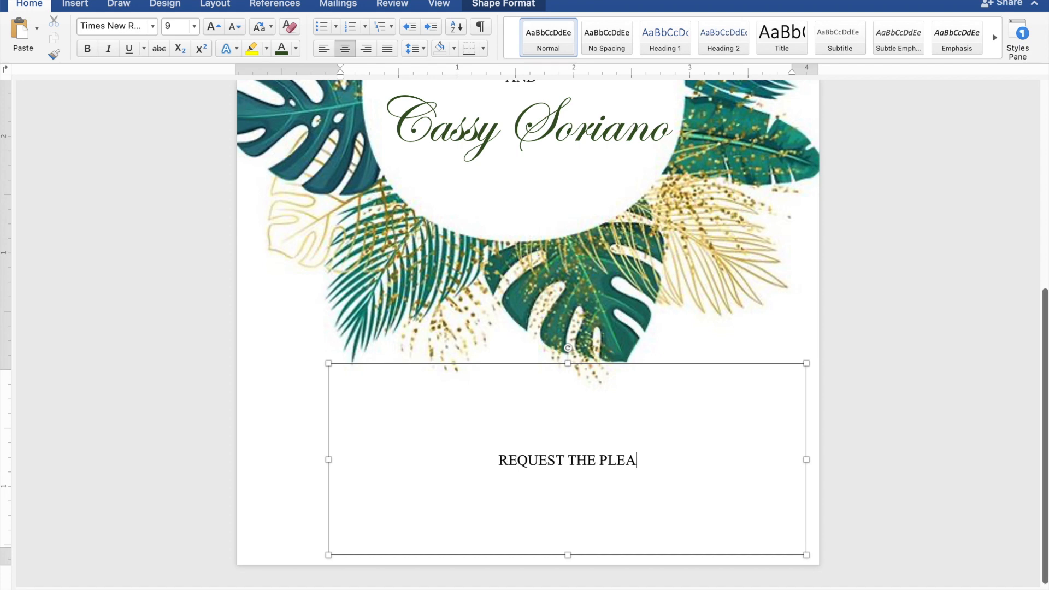
type("SUR")
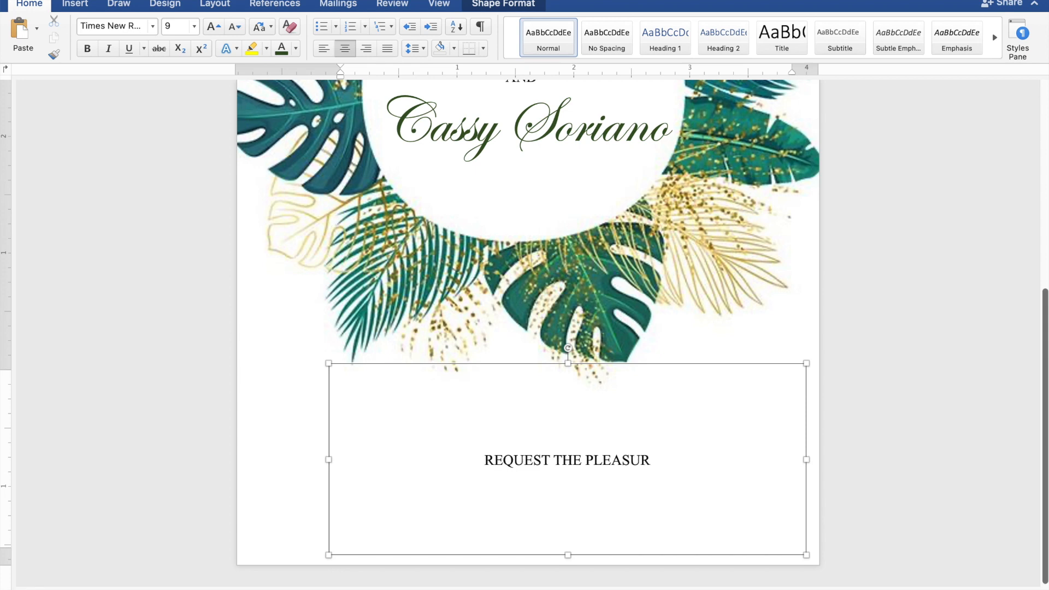
type("E O")
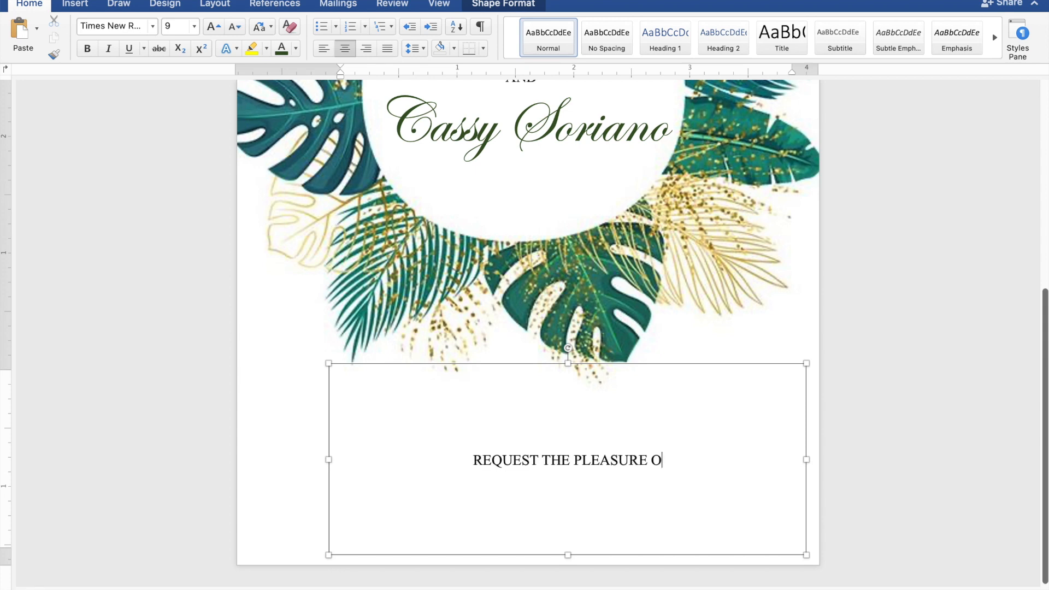
type("F YOUR")
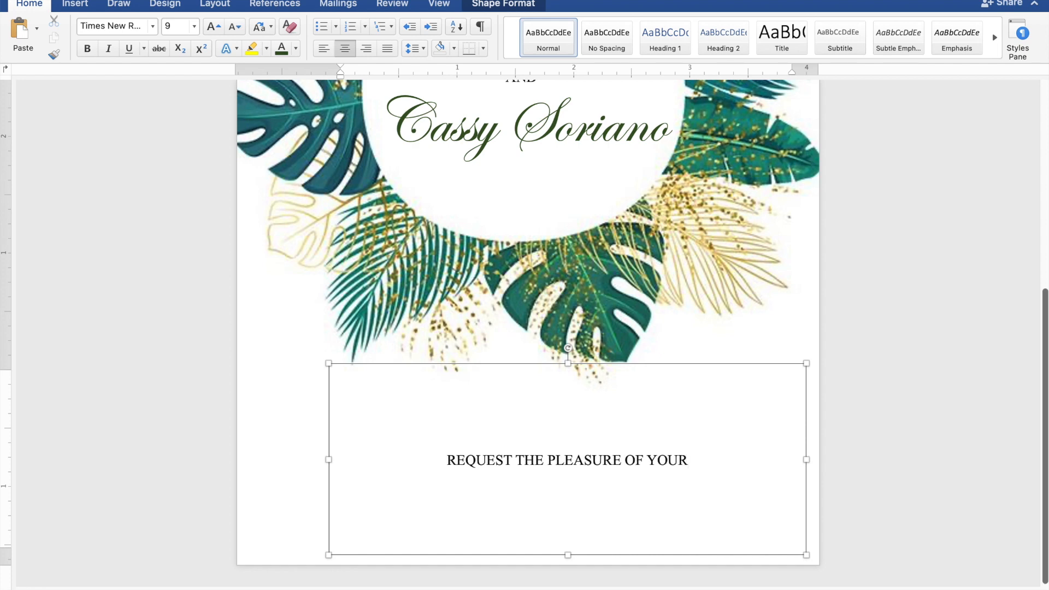
type(" P")
type("RE")
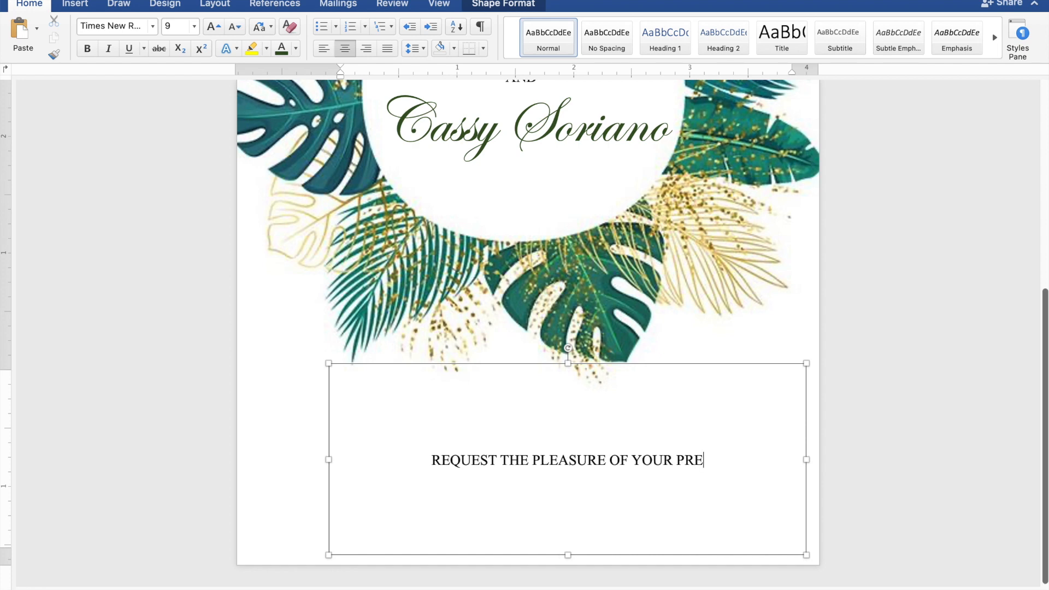
type("SENC")
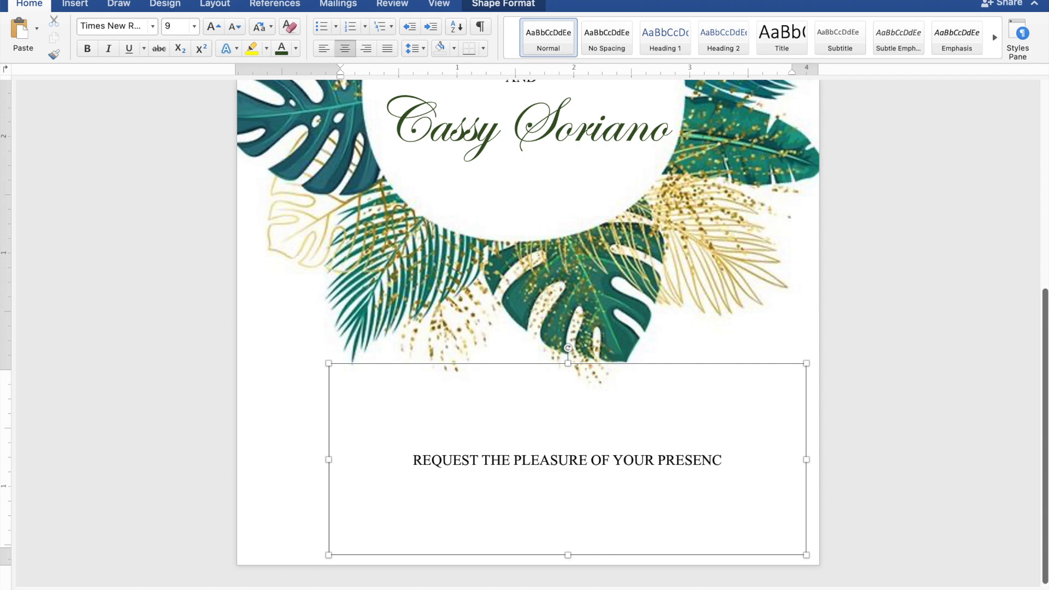
type("E")
key("Return")
type("AS THE")
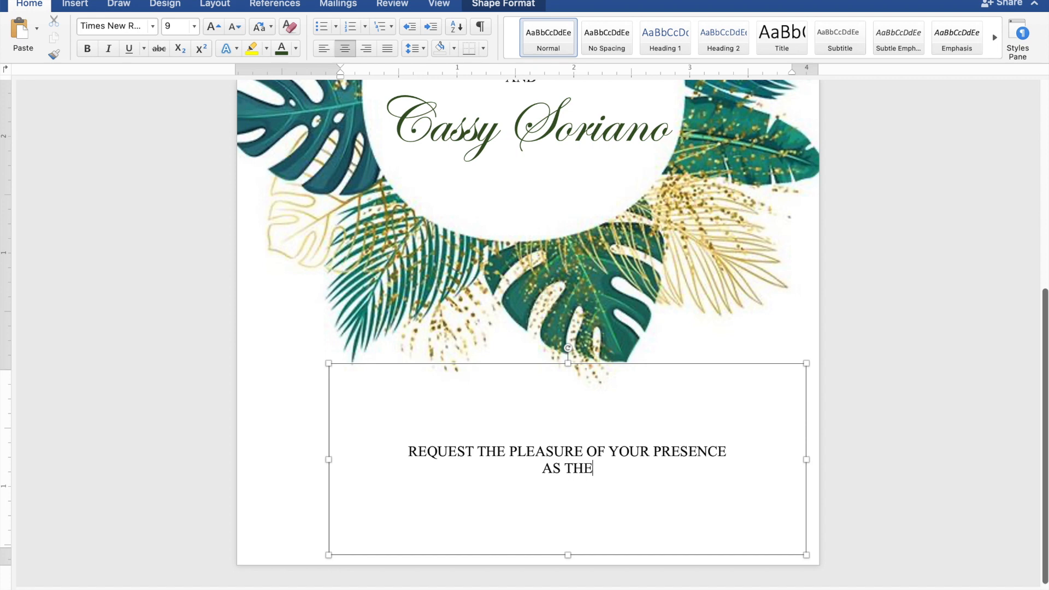
type("Y JOYFU")
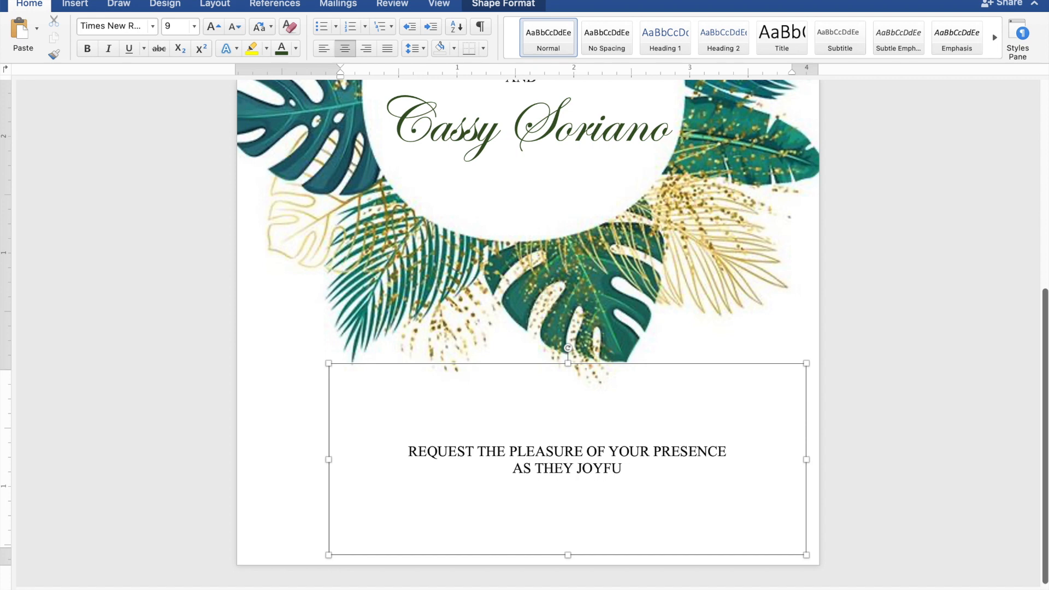
type("LLY")
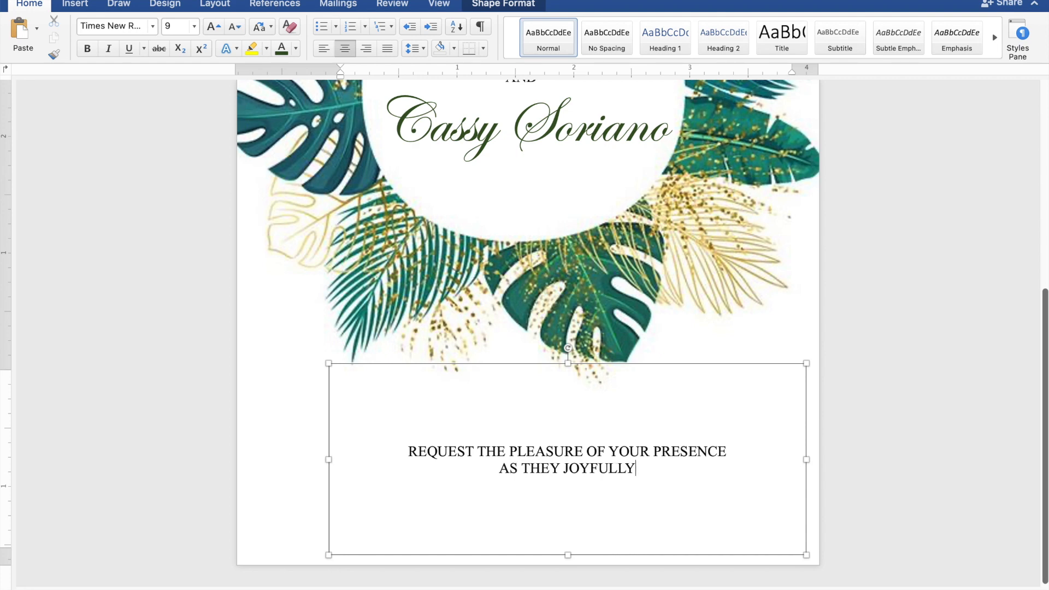
type(" UNI")
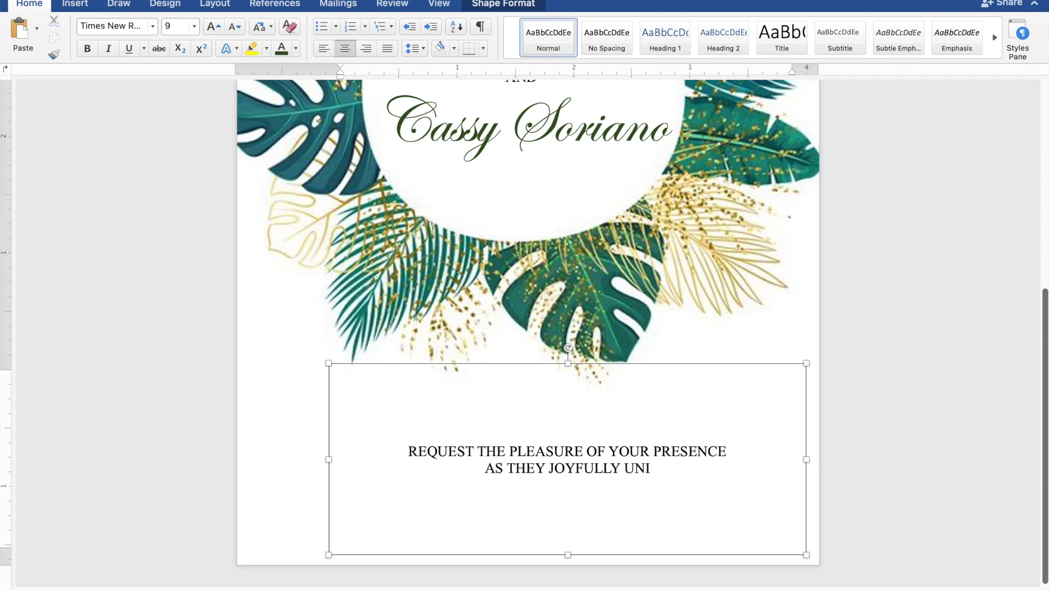
type("TE")
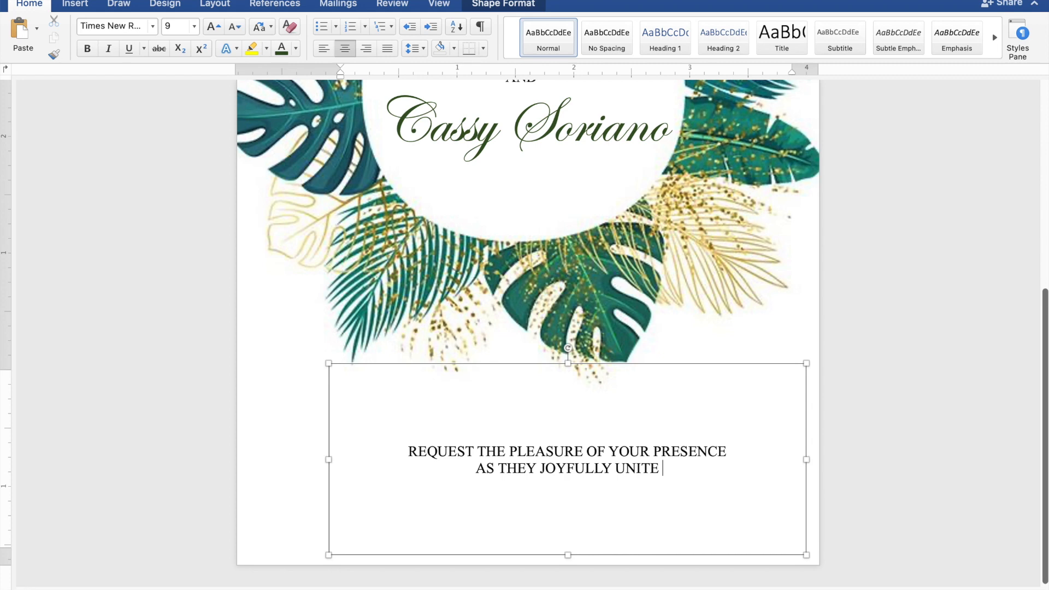
type(" IN ")
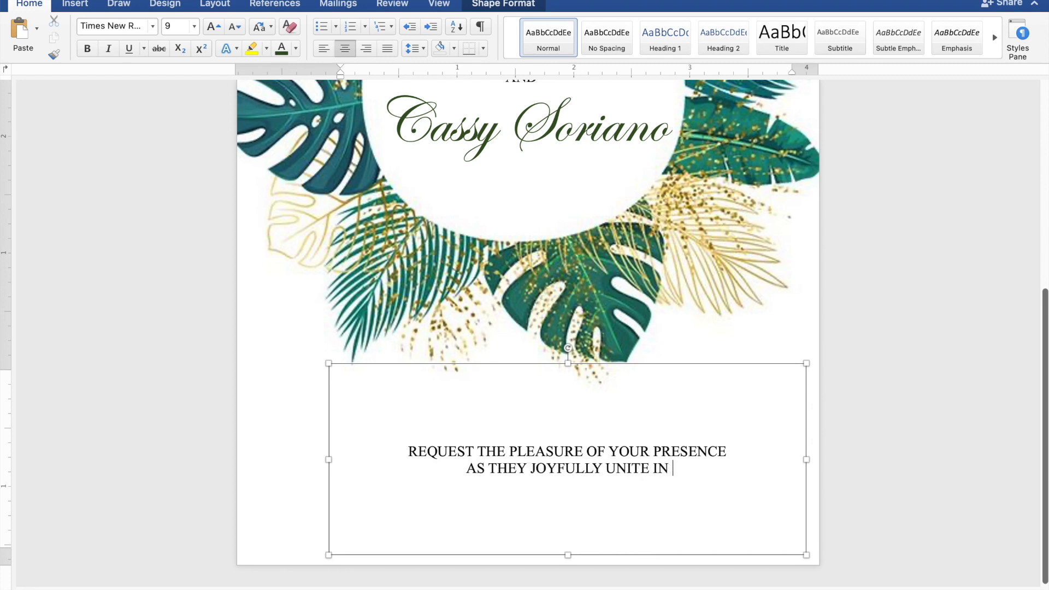
type("MAR")
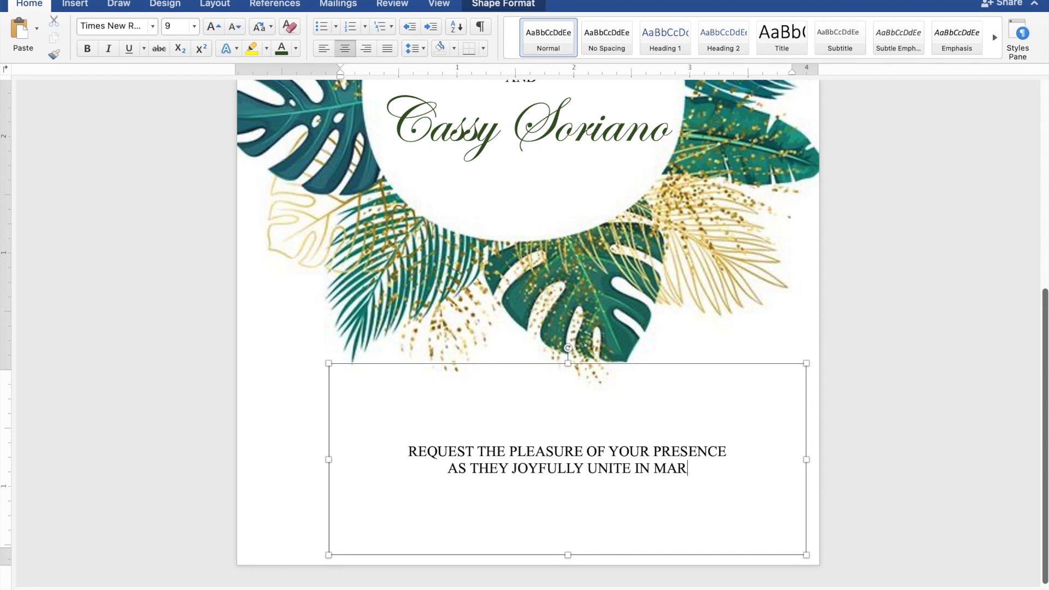
type("RIAGE")
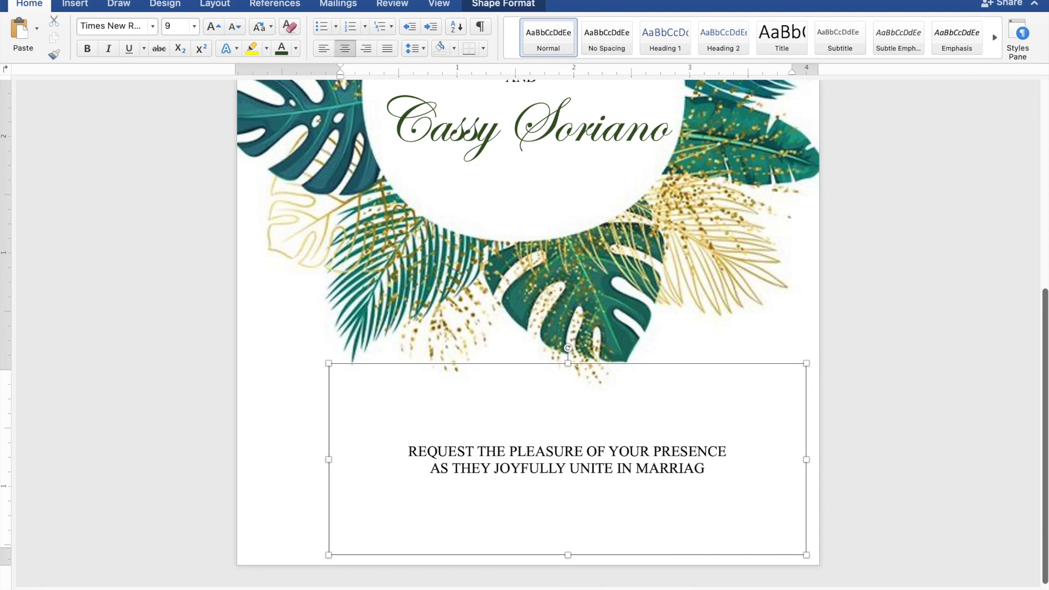
After a blank line, type 'SUNDAY | NOVEMBER 26, 2023 | 10:00 IN THE MORNING'
key("Return")
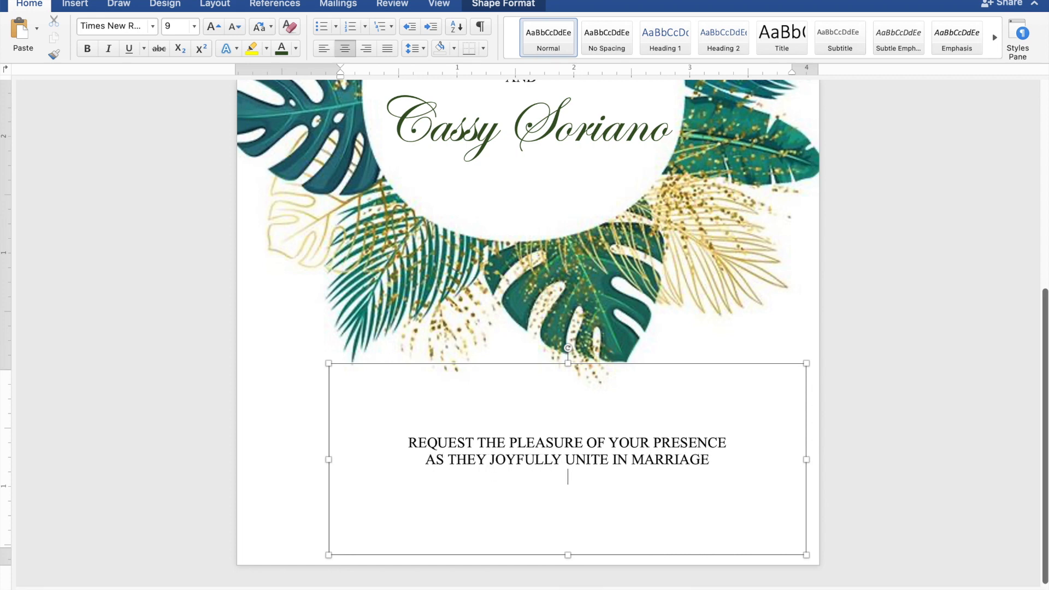
key("Return")
type("S")
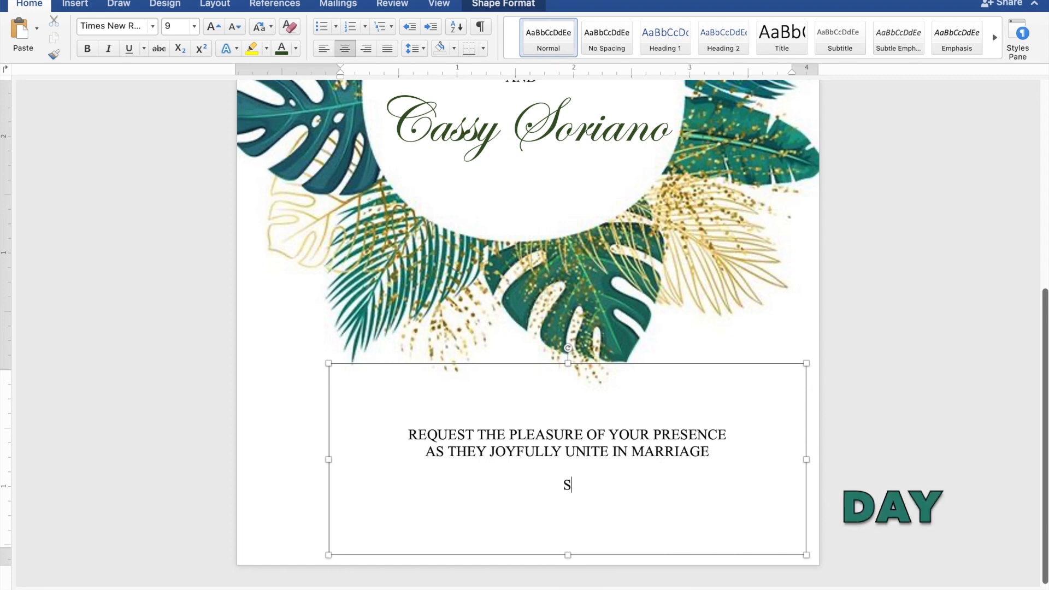
type("UNDAY")
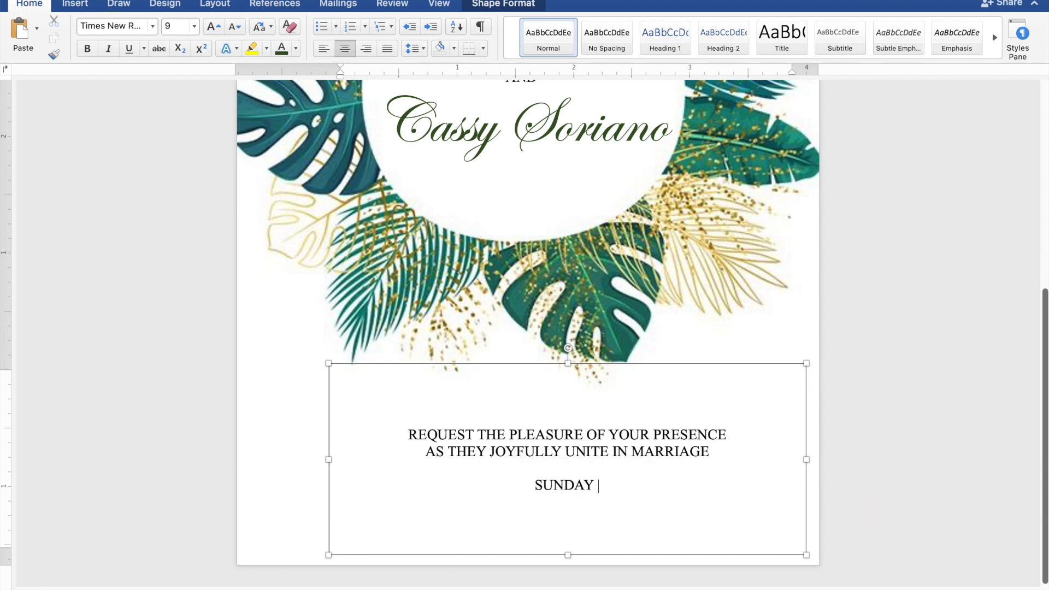
type(" | N")
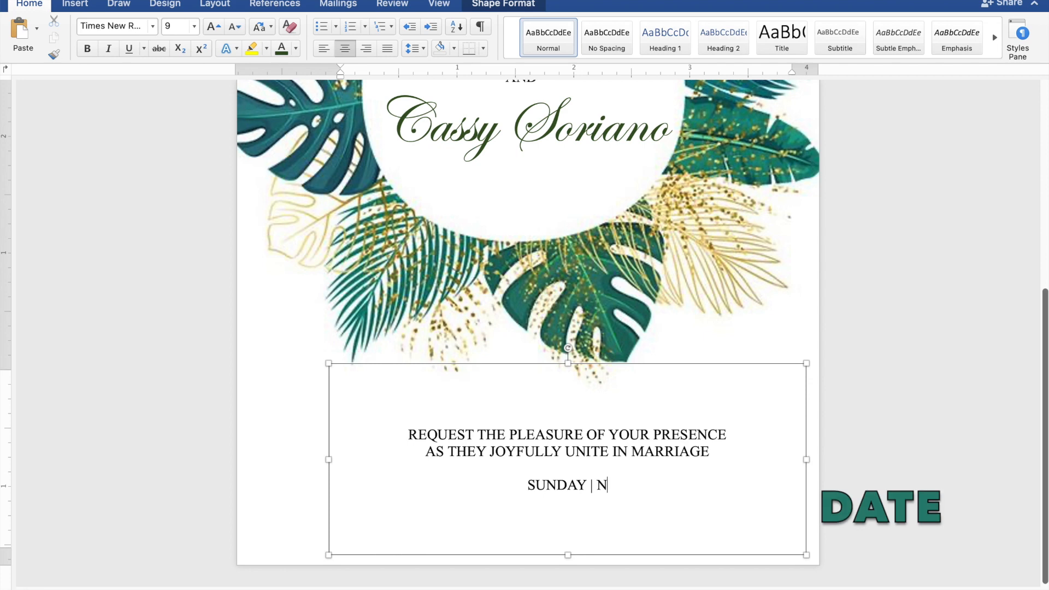
type("OVE")
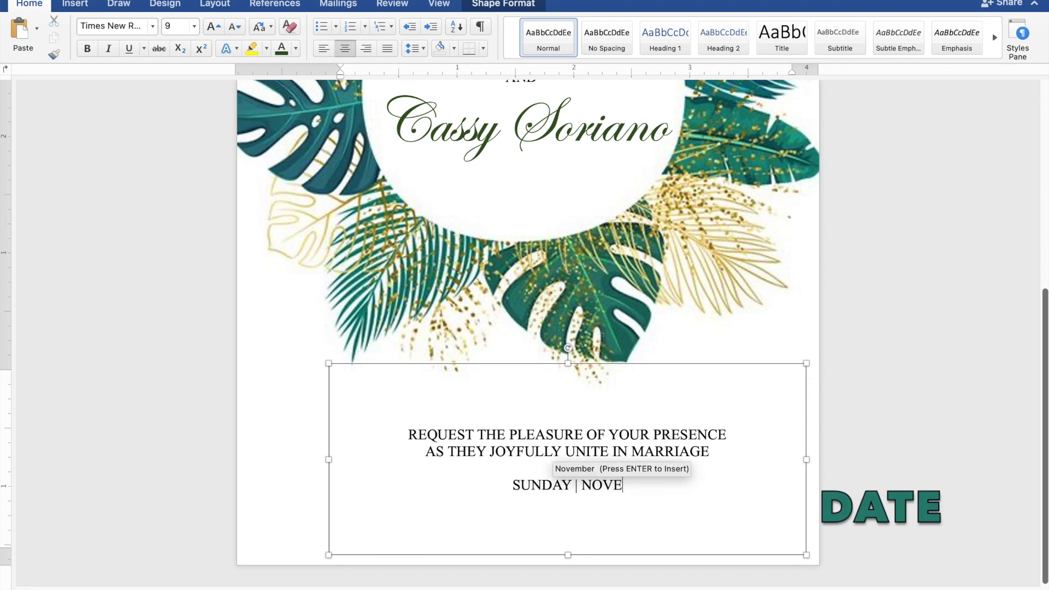
type("MBER")
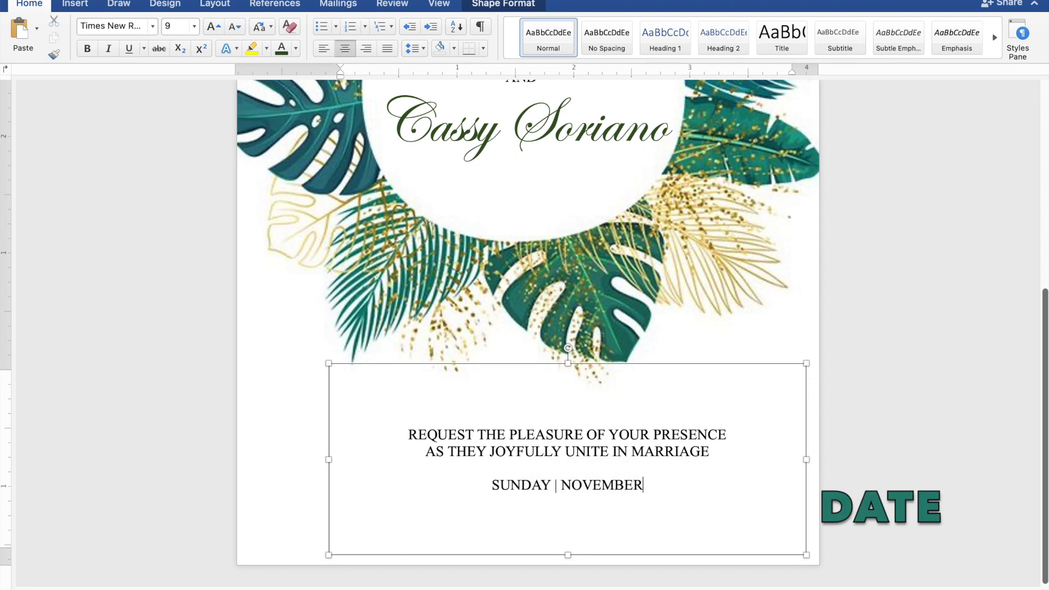
type(" 26")
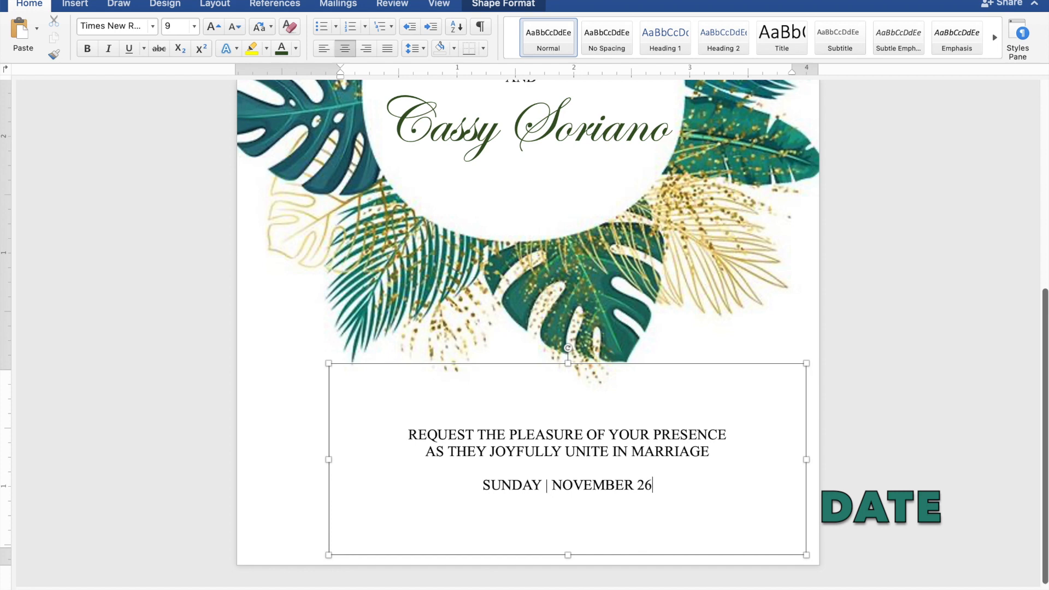
type(", 2")
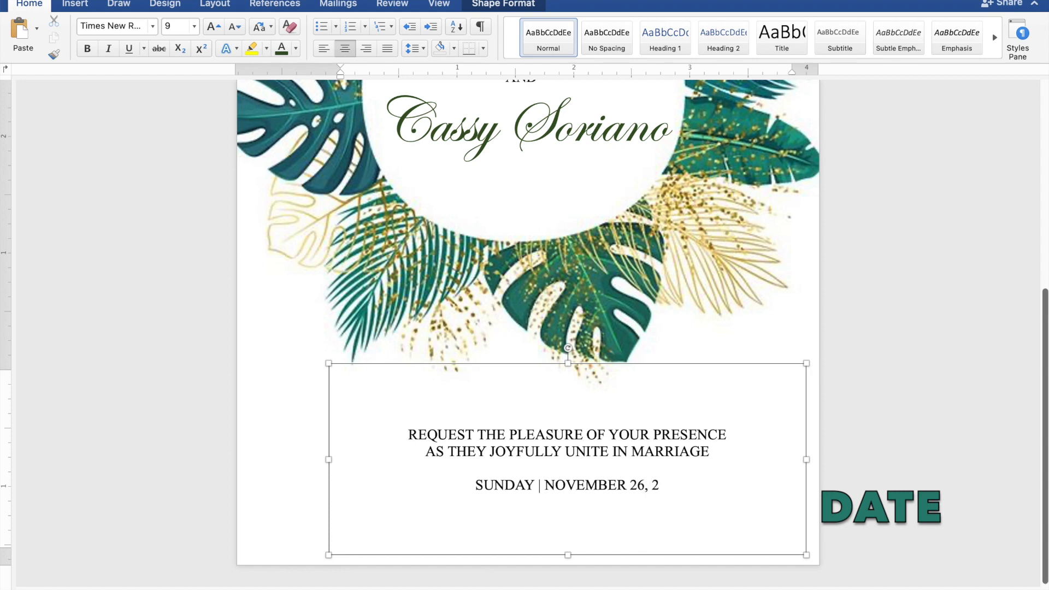
type("023 ")
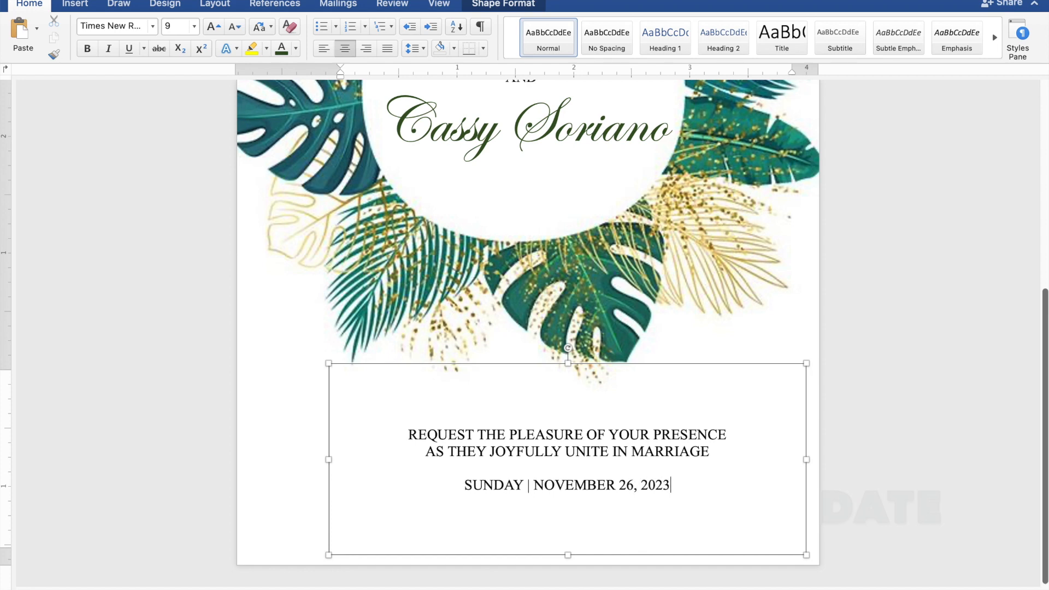
type("|")
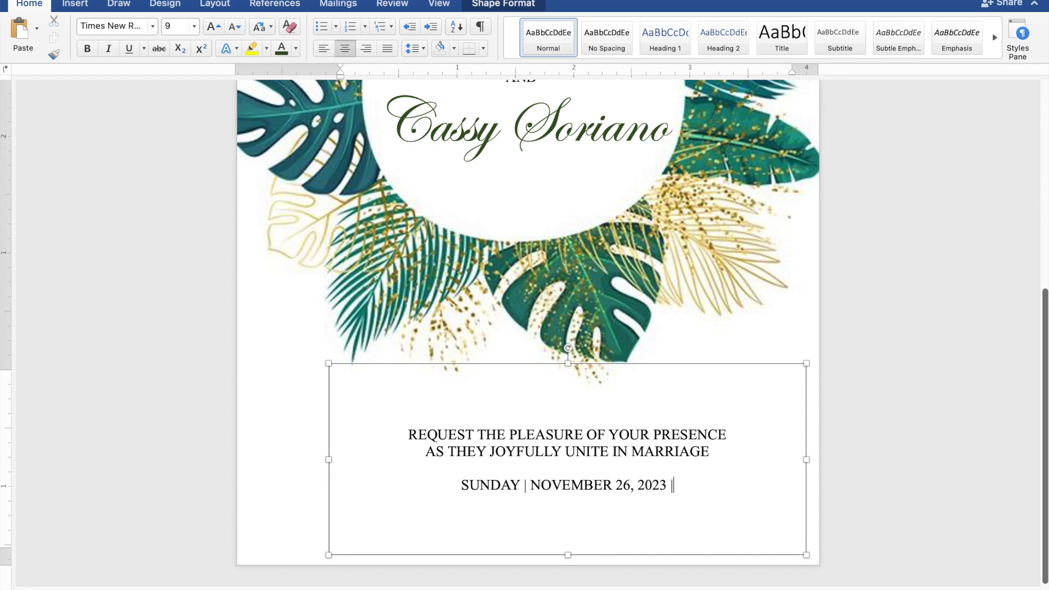
type(" 10")
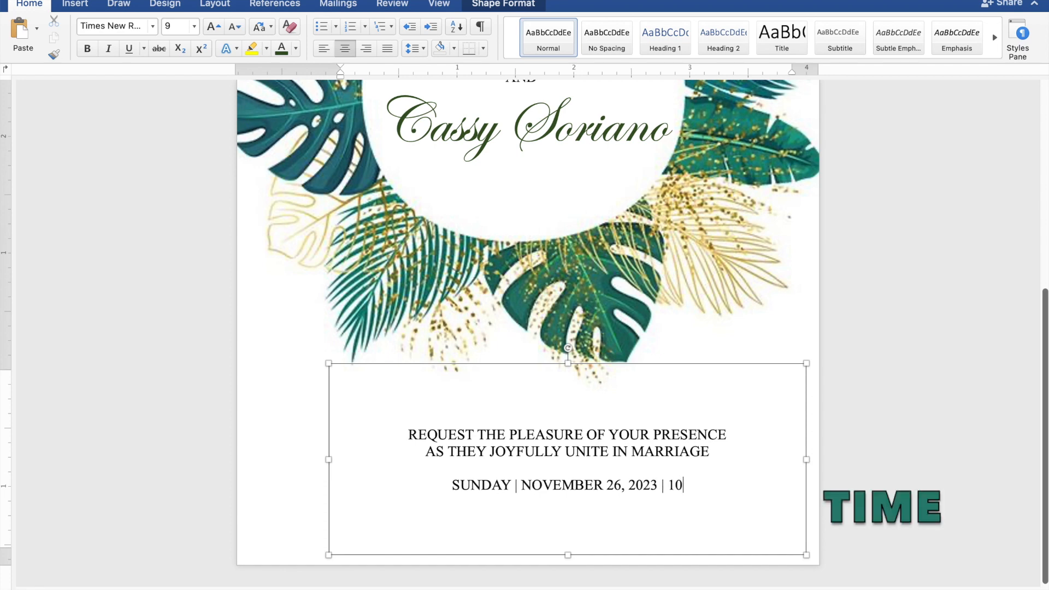
type(":00")
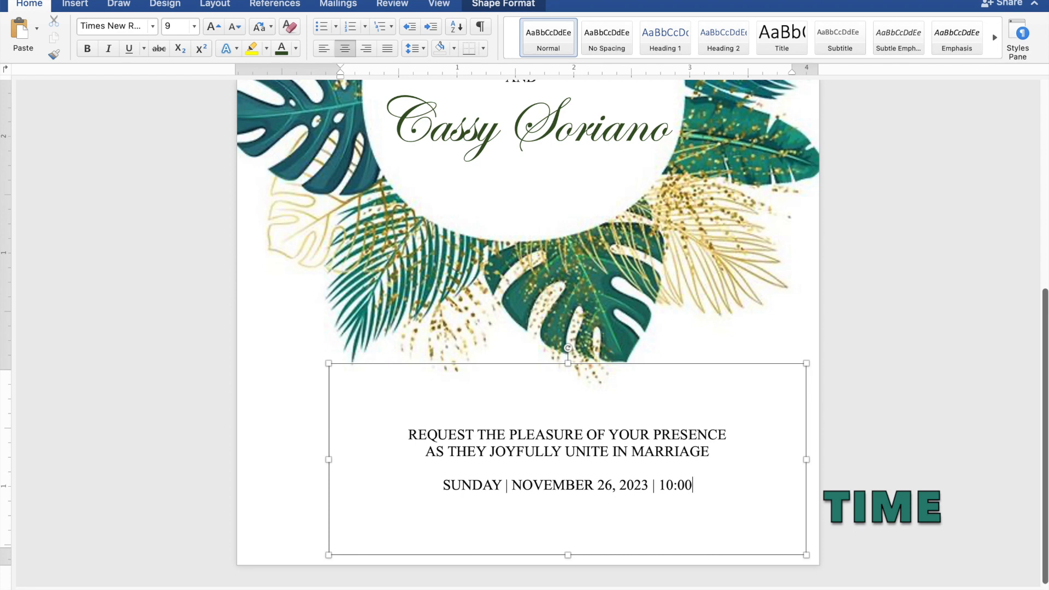
type(" IN")
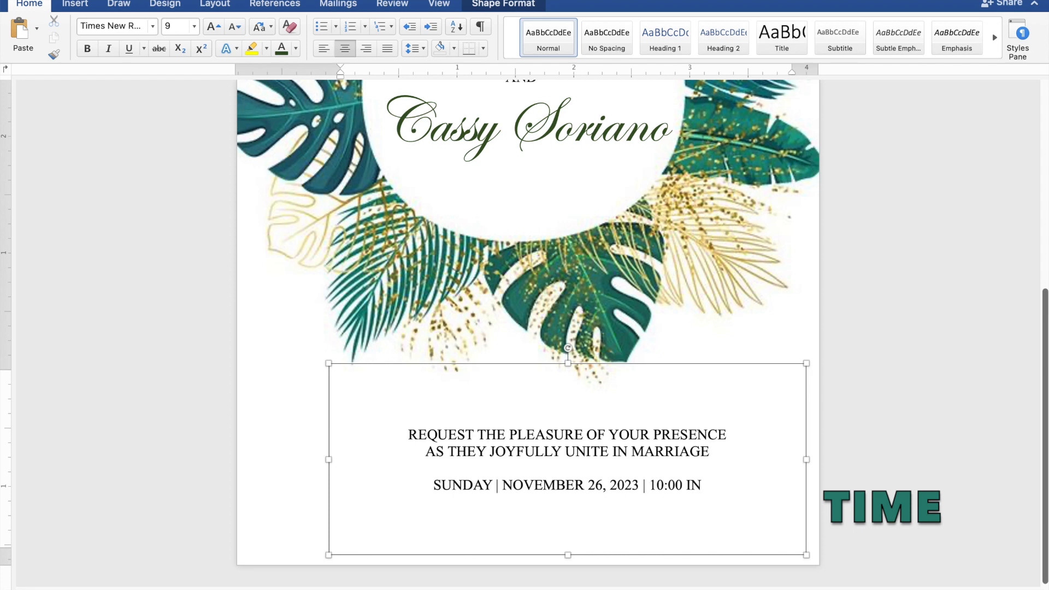
type(" THE")
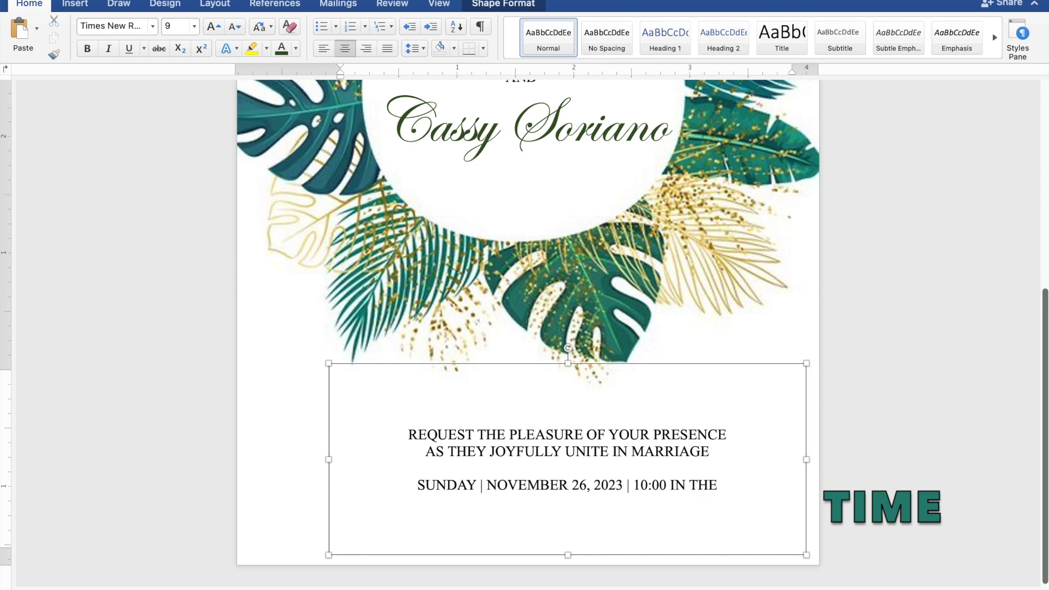
type(" MO")
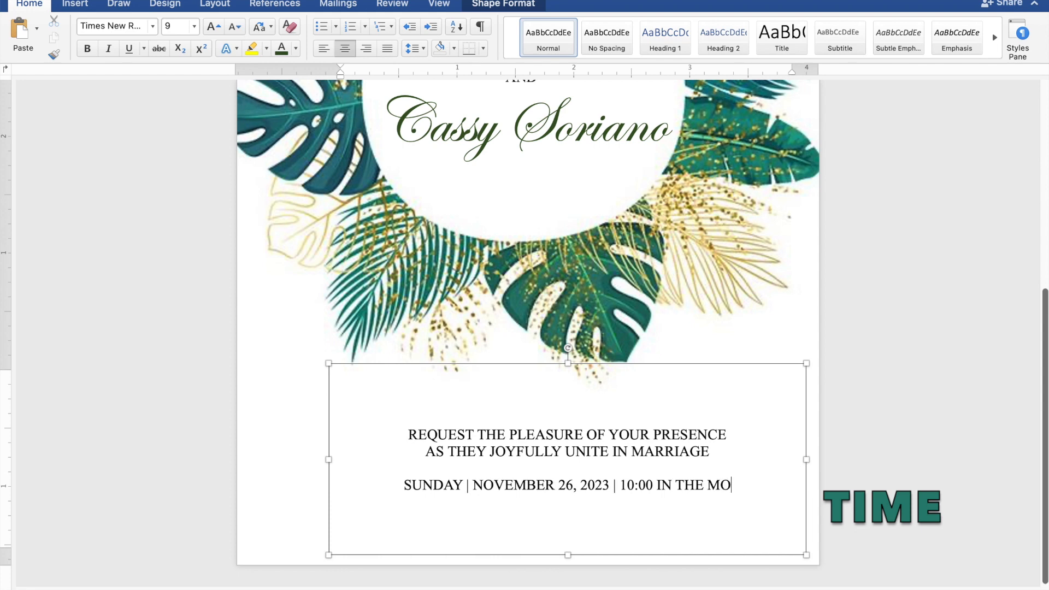
type("RN")
type("ING")
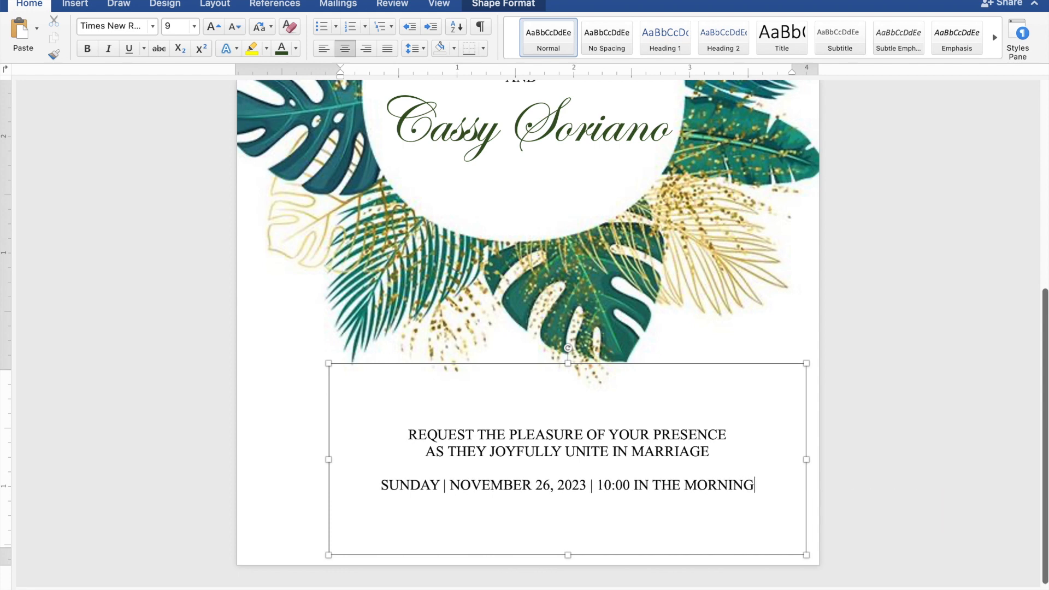
Start a new line below the SUNDAY | NOVEMBER 26, 2023 date line
key("Return")
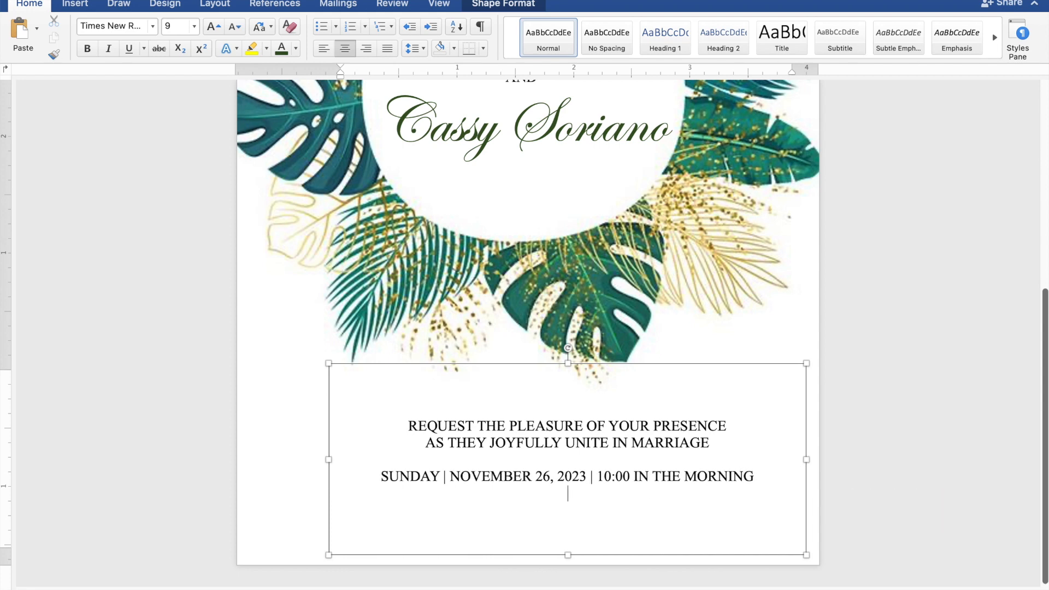
Add venue lines 'ST. THOMAS AQUINAS PARISH CHURCH' and 'MANGALDAN, PANGASINAN', then a blank line
type("ST.")
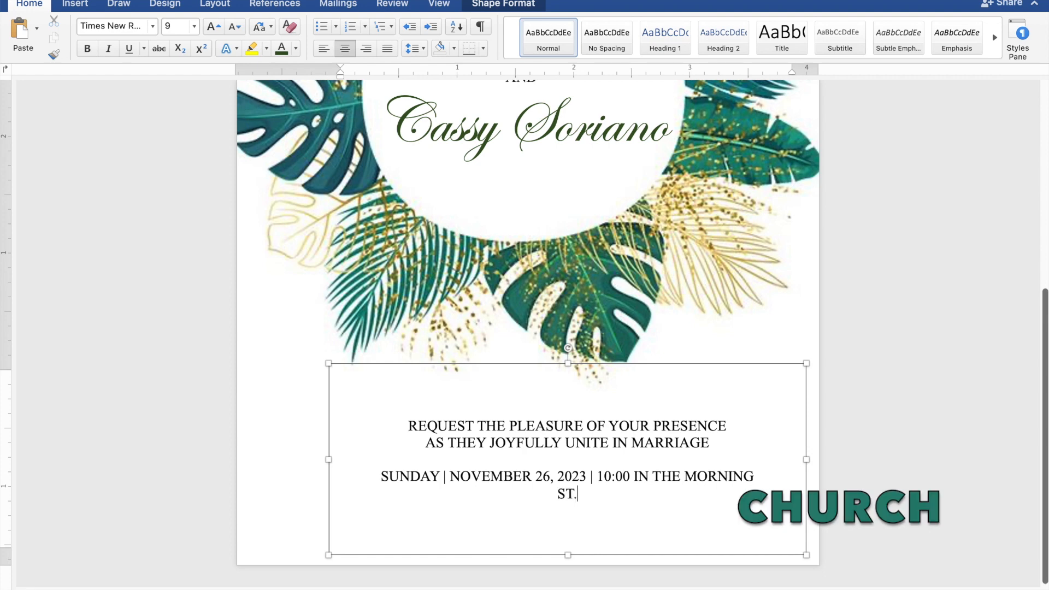
type(" THOMAS")
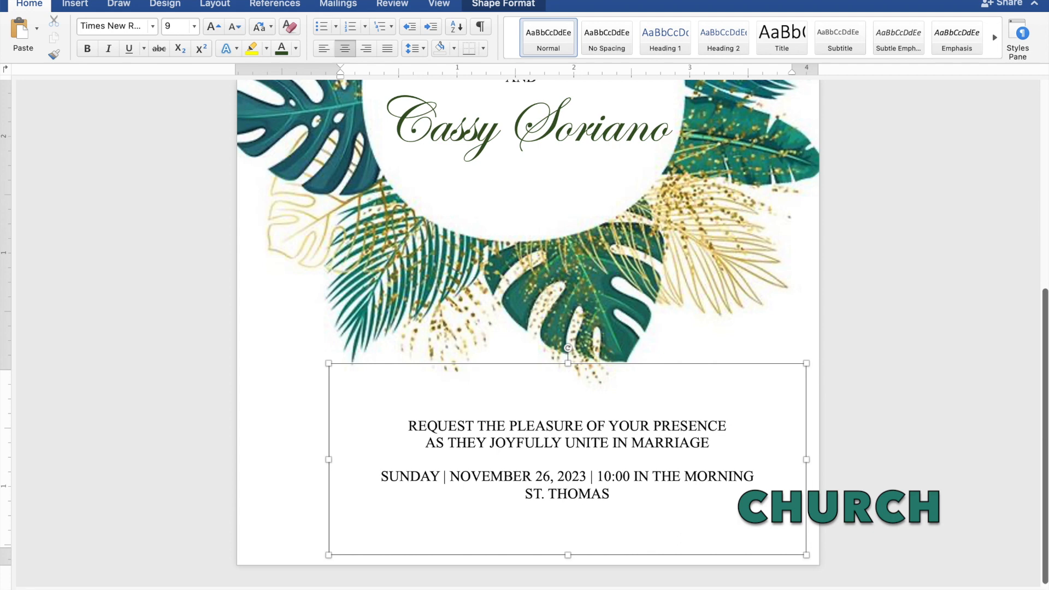
type(" AQ")
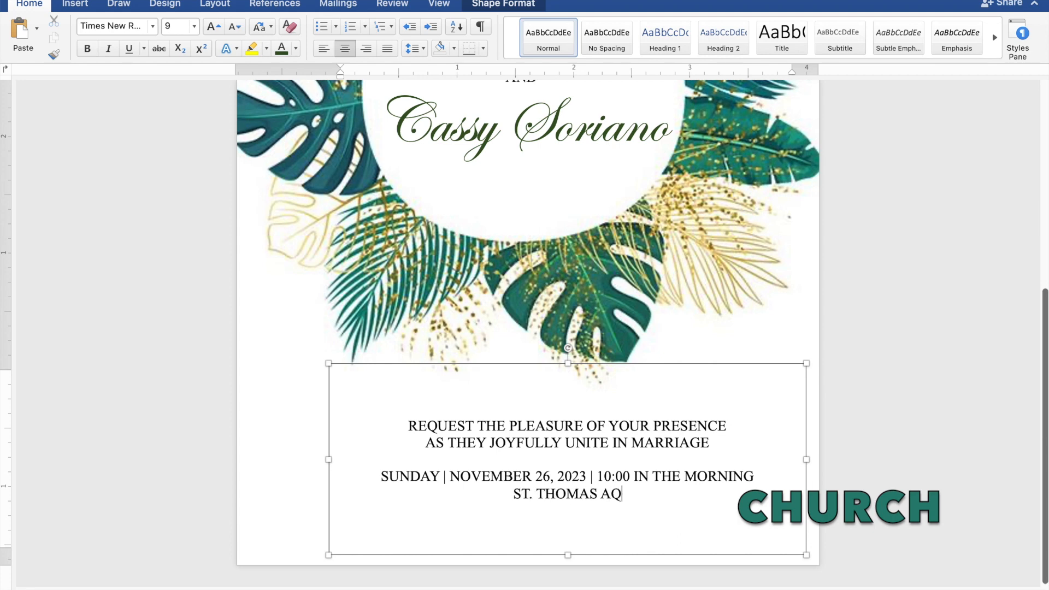
type("UIN")
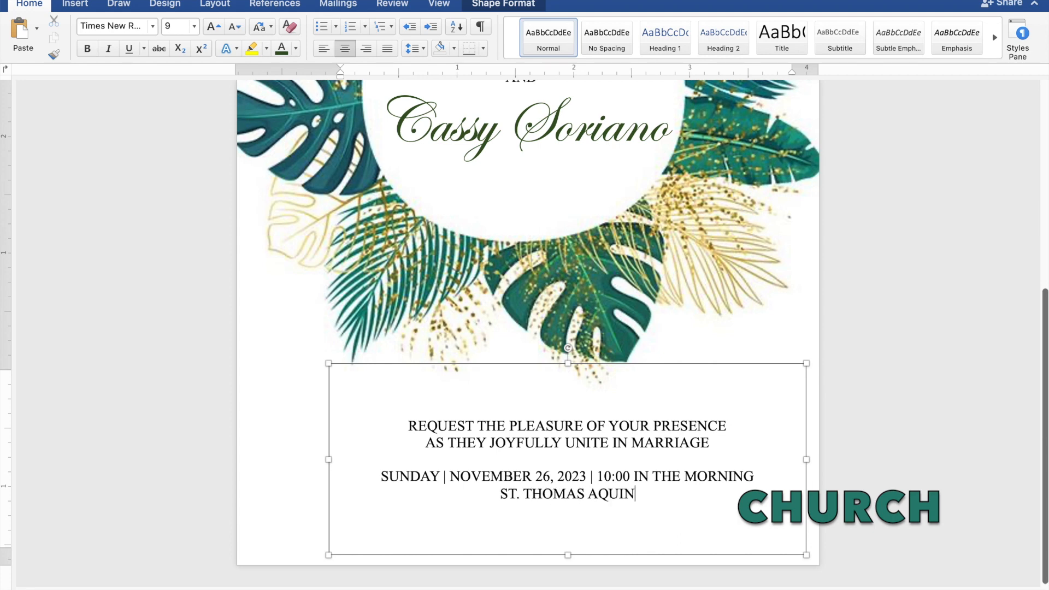
type("AS PAR")
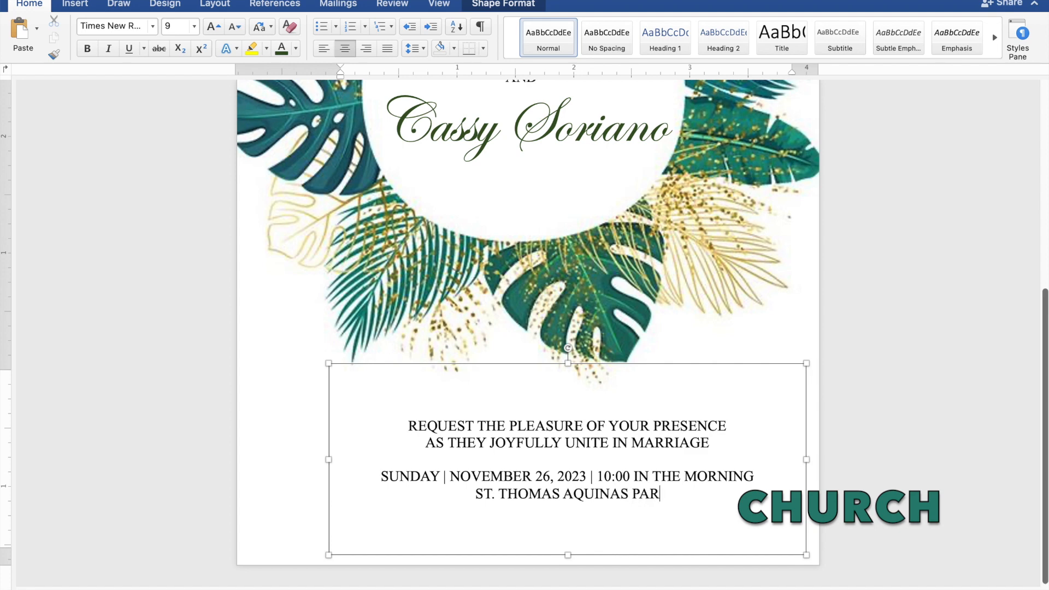
type("ISH")
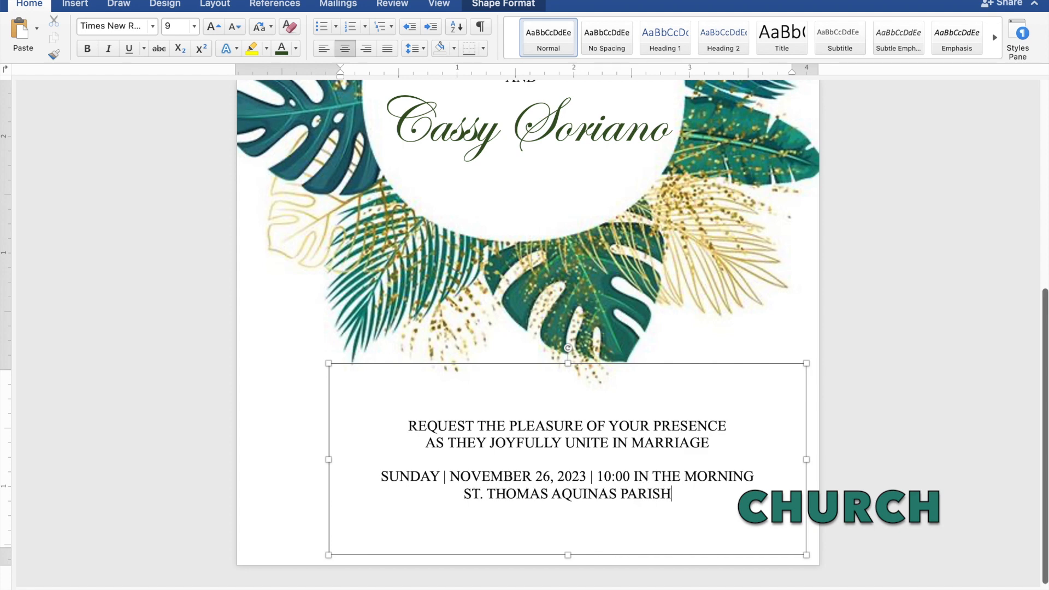
type(" CHURC")
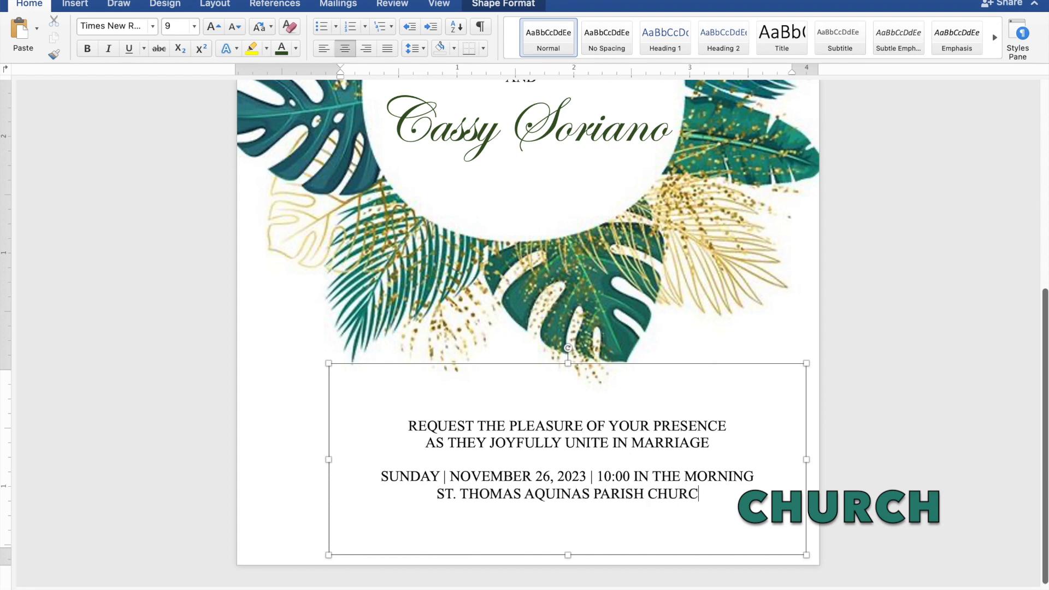
type("H")
key("Return")
type("M")
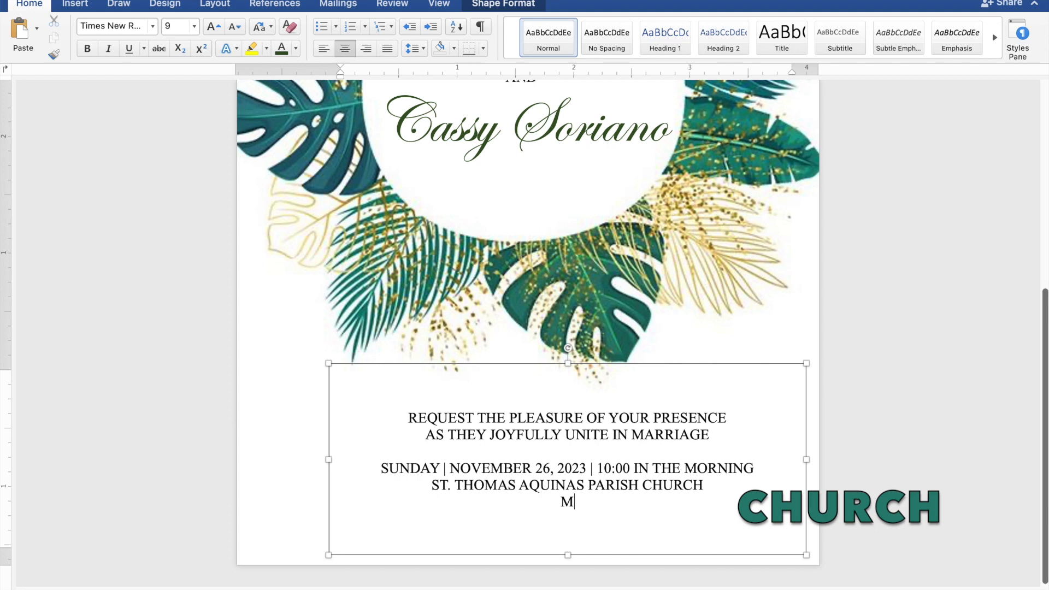
type("ANGALDAN,")
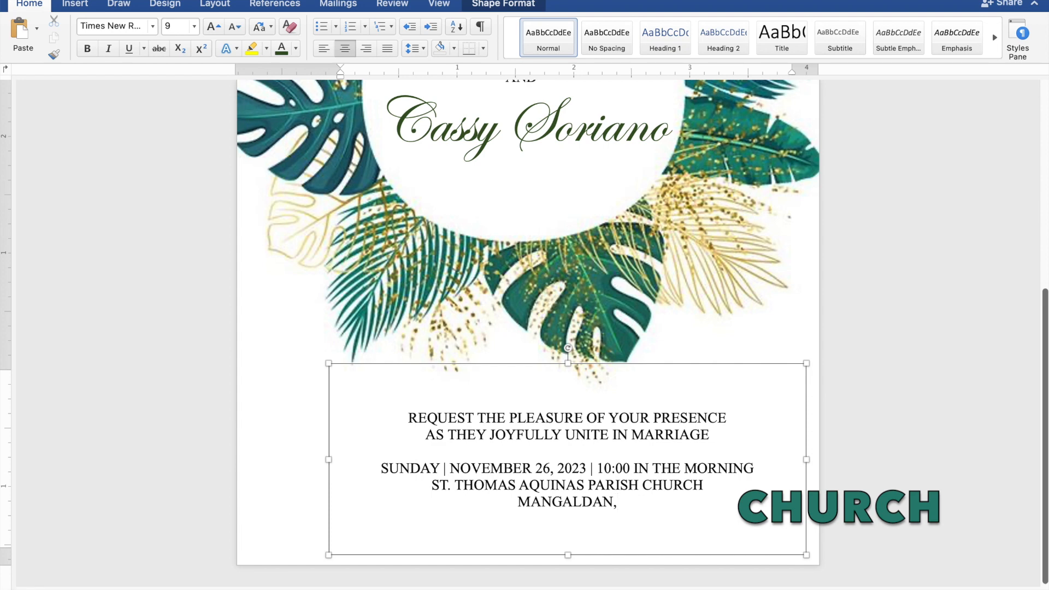
type(" P")
type("AN")
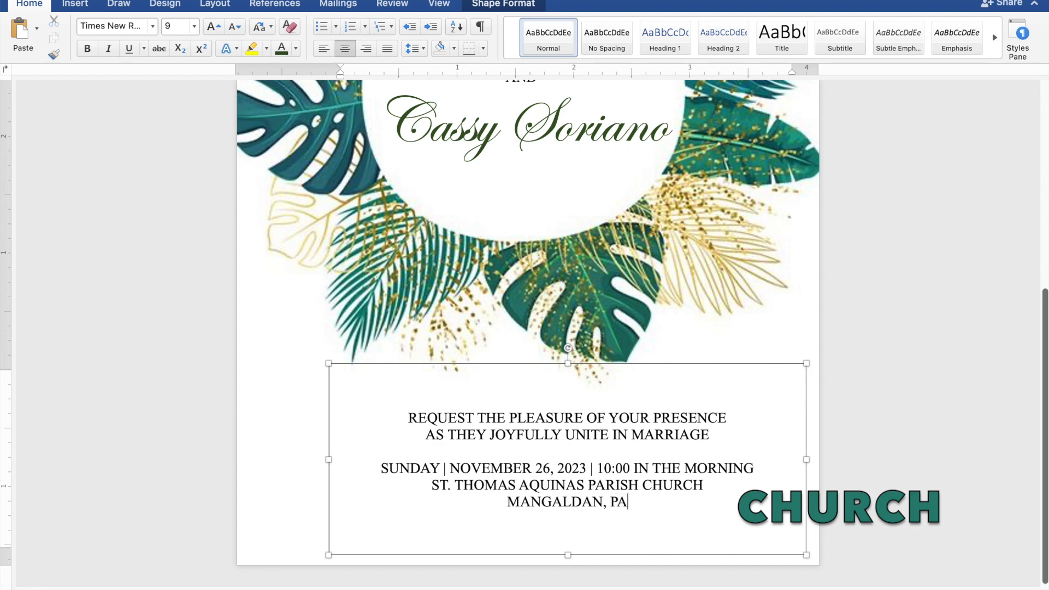
type("GASINAN")
key("Return")
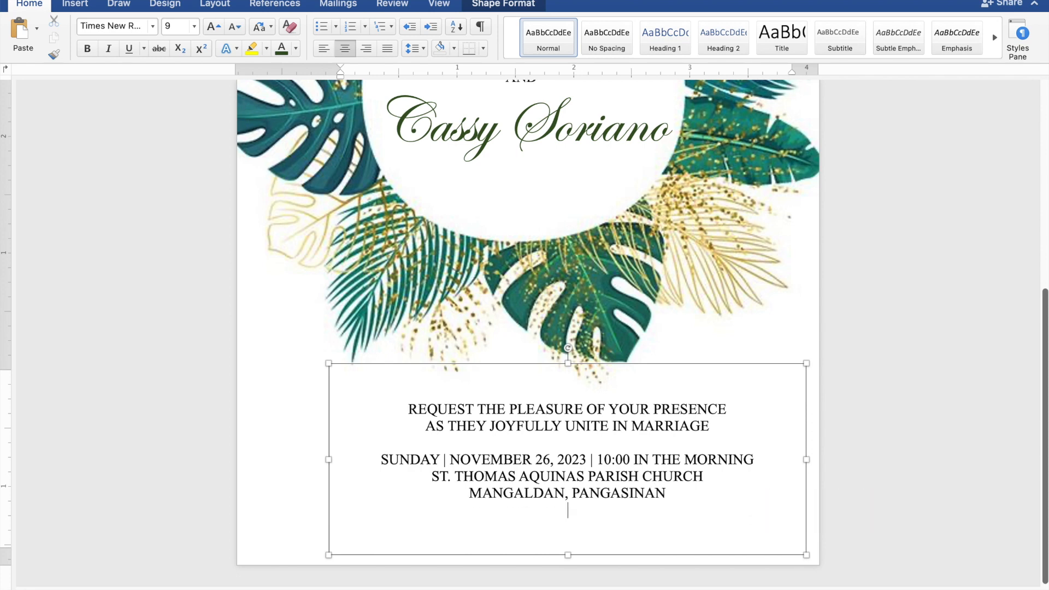
key("Return")
Type 'Reception to follow' as the closing line and select it
type("R")
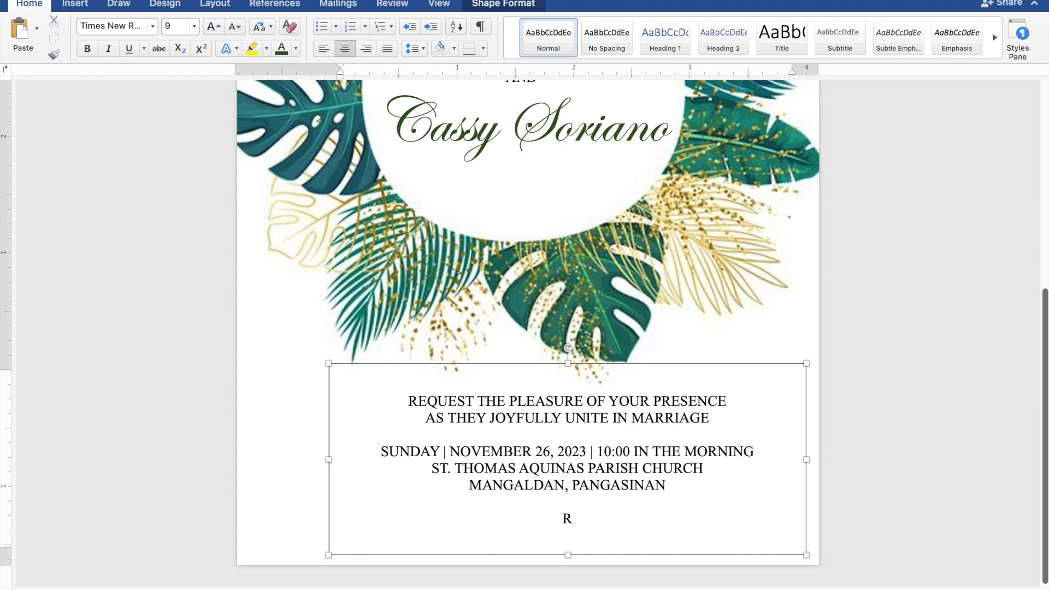
type("eception to f")
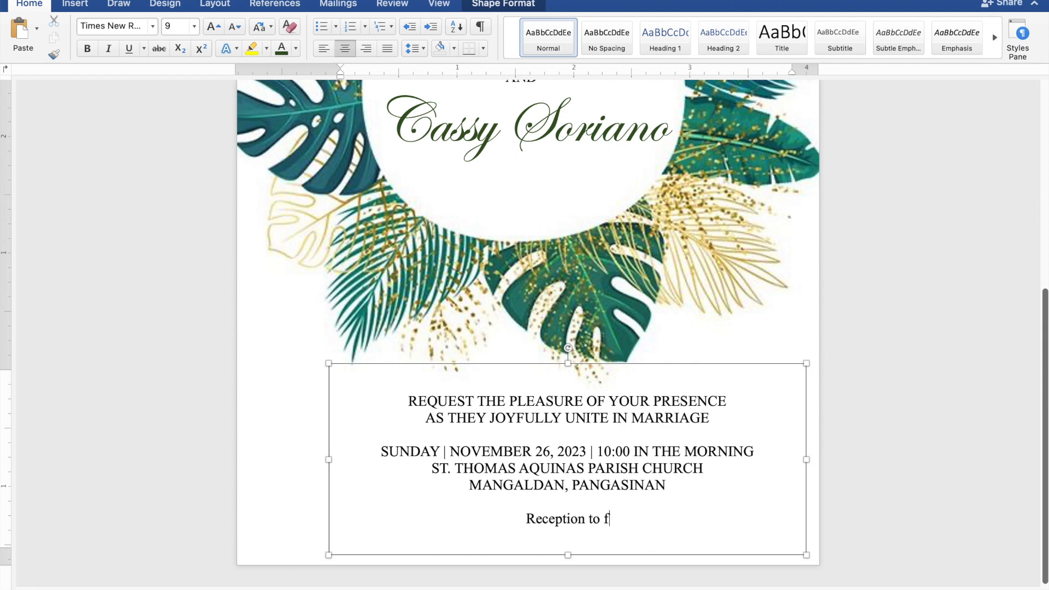
type("ollow")
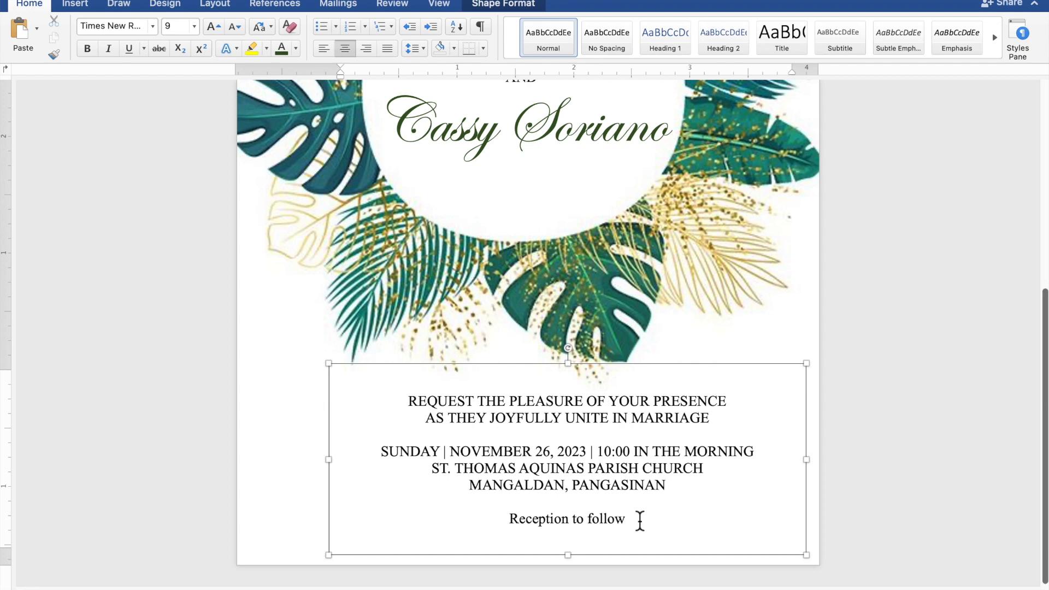
left_click_drag(625, 520, 546, 534)
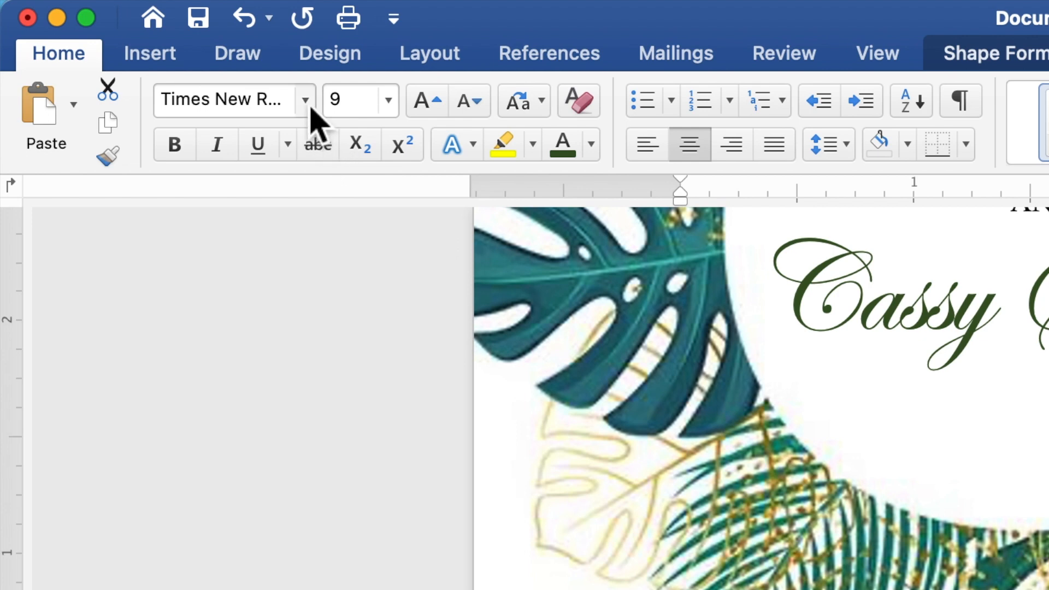
Format 'Reception to follow' in Edwardian Script ITC, 25 pt, dark green
left_click(305, 101)
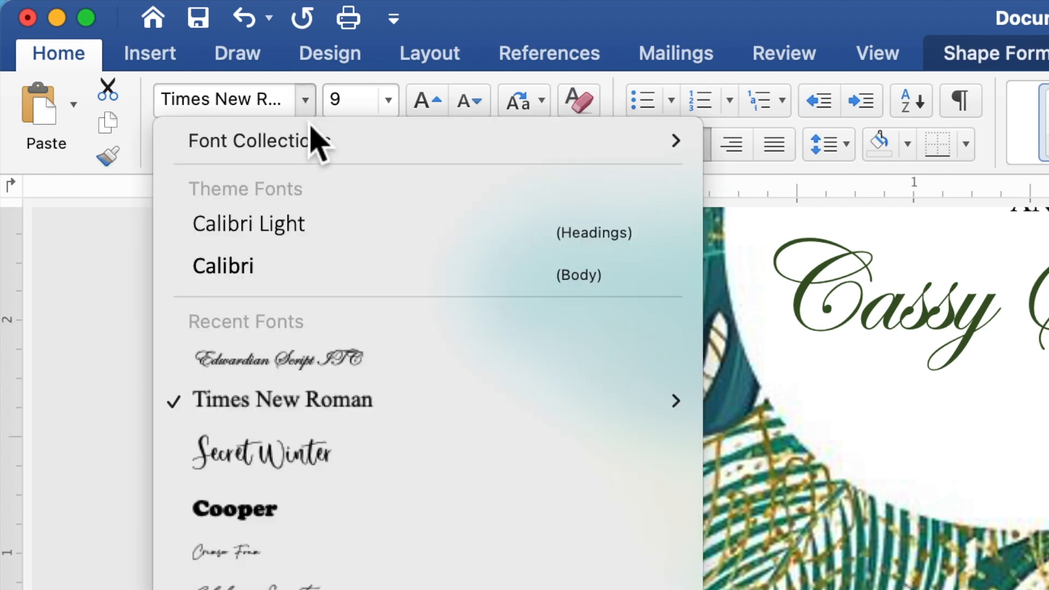
left_click(293, 357)
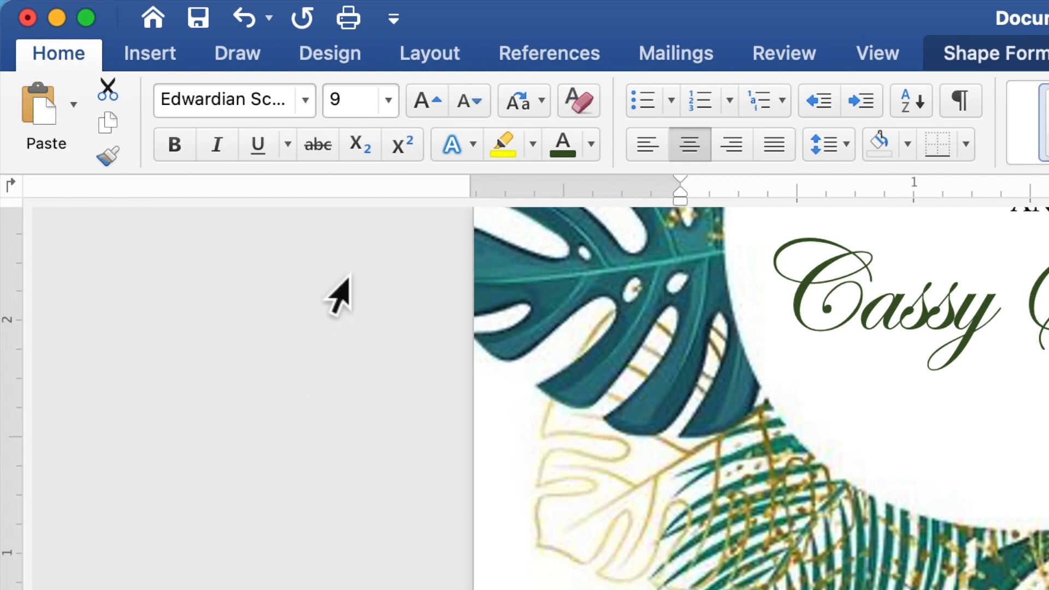
left_click(358, 104)
double_click(337, 104)
type("25")
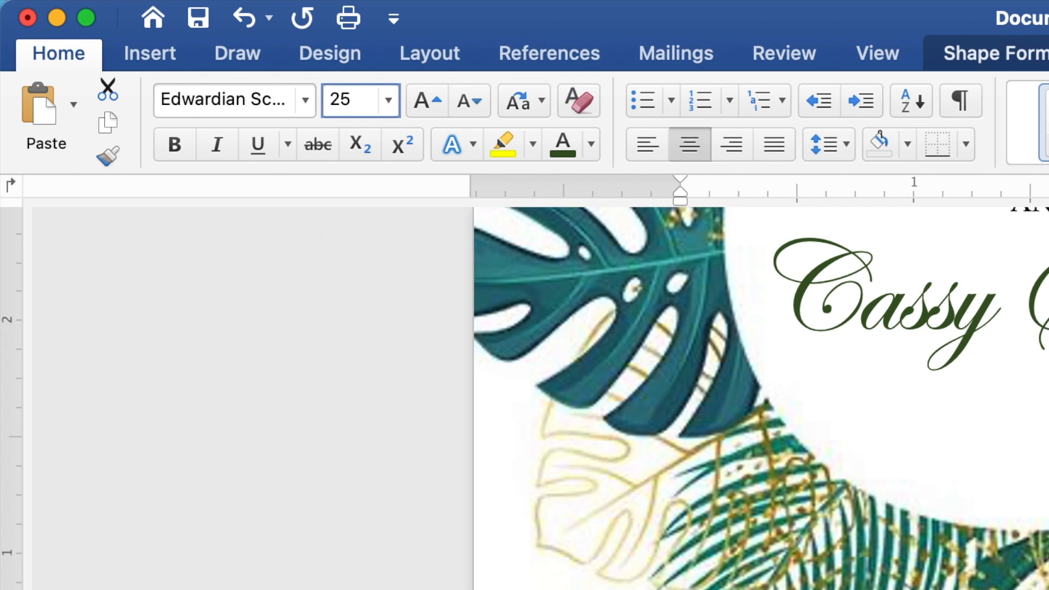
key("Return")
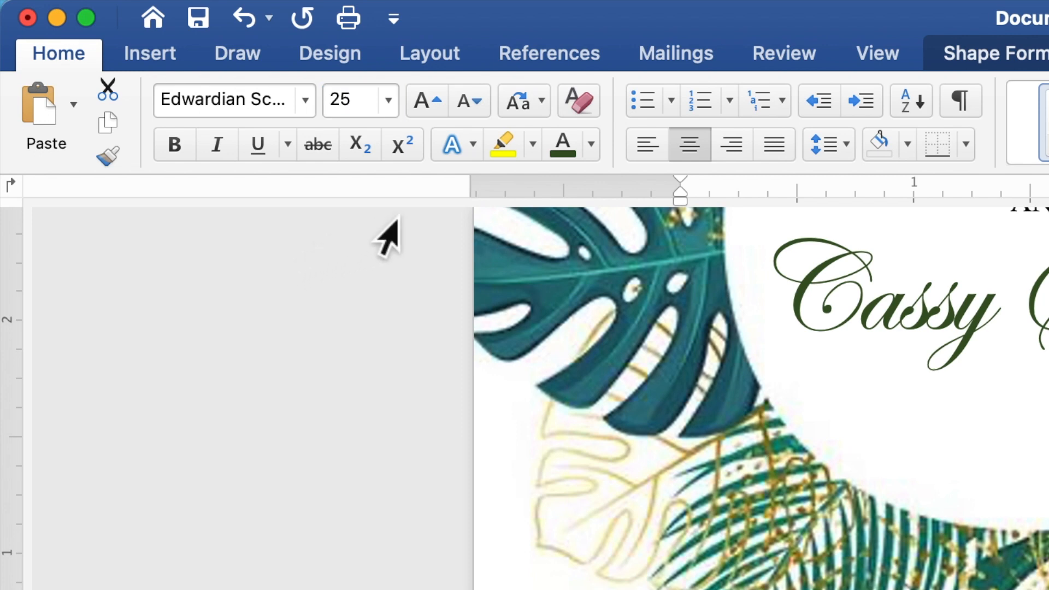
left_click(591, 146)
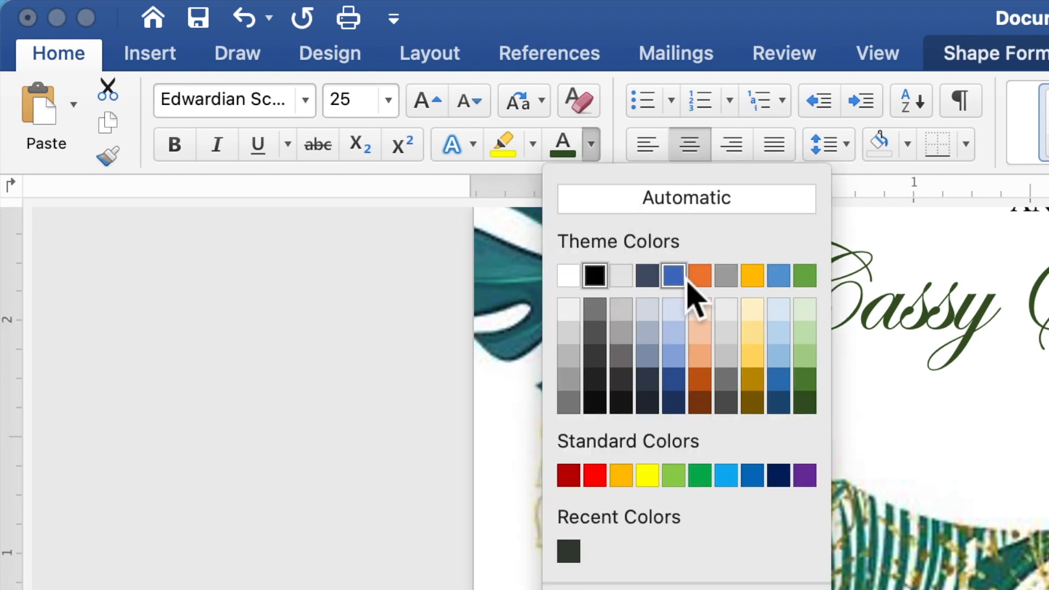
left_click(806, 409)
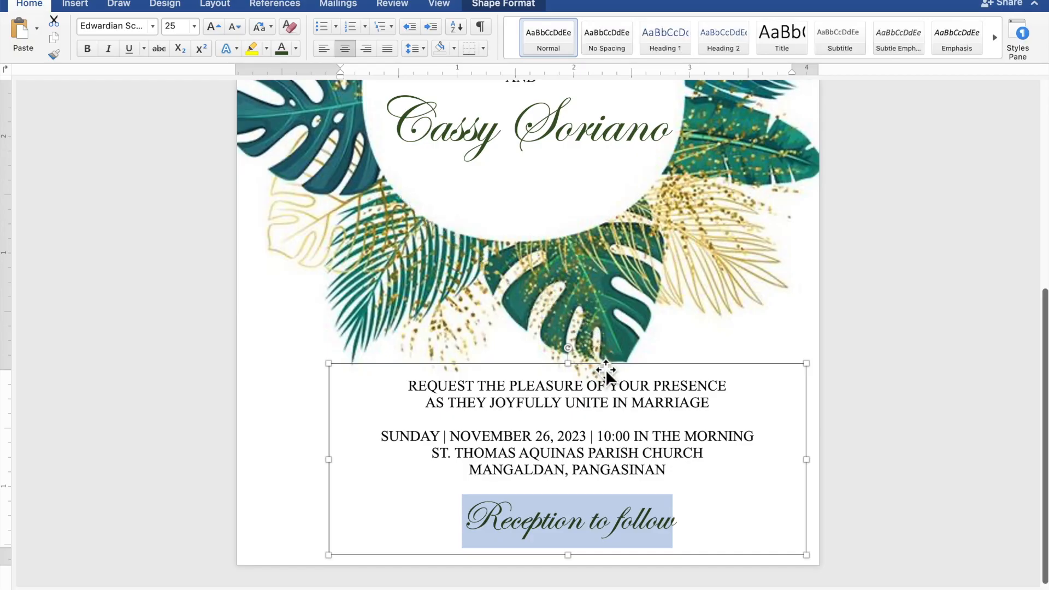
Nudge the details box left to centre it under the wreath, then view the whole page
left_click_drag(603, 370, 567, 377)
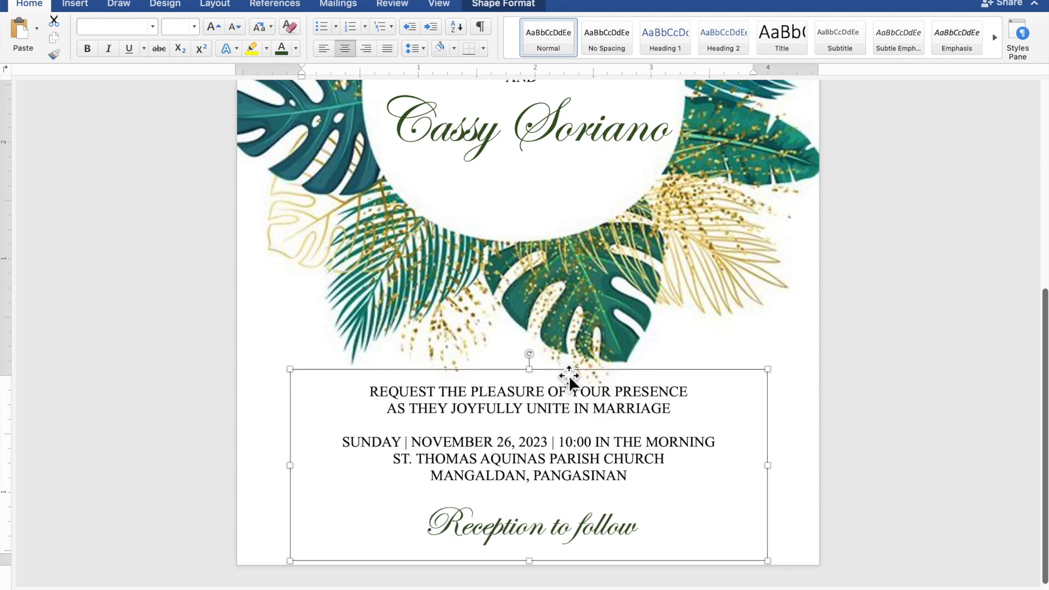
left_click(971, 333)
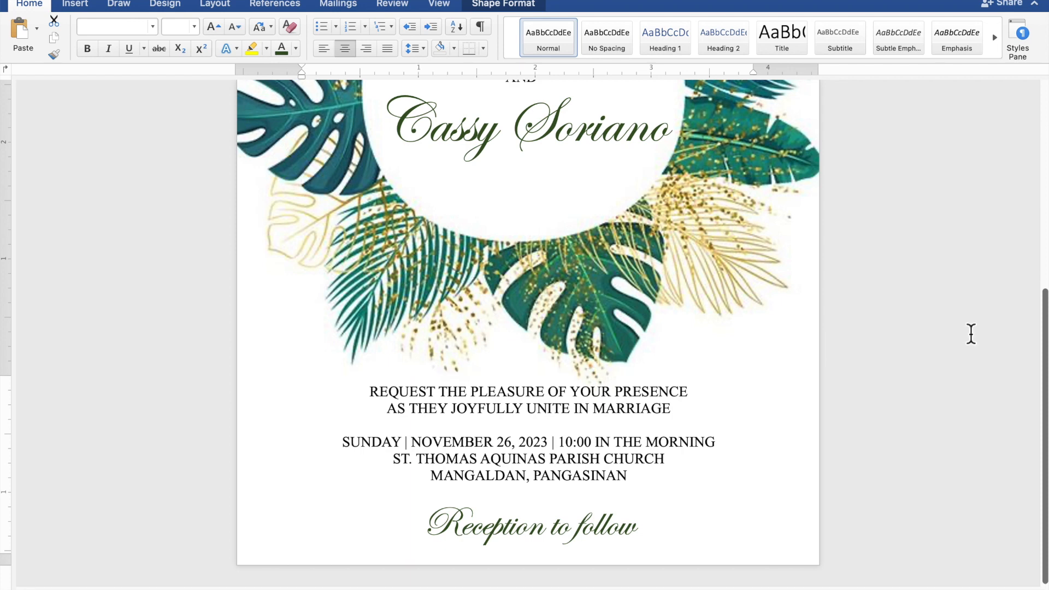
scroll(971, 334, "down", 5)
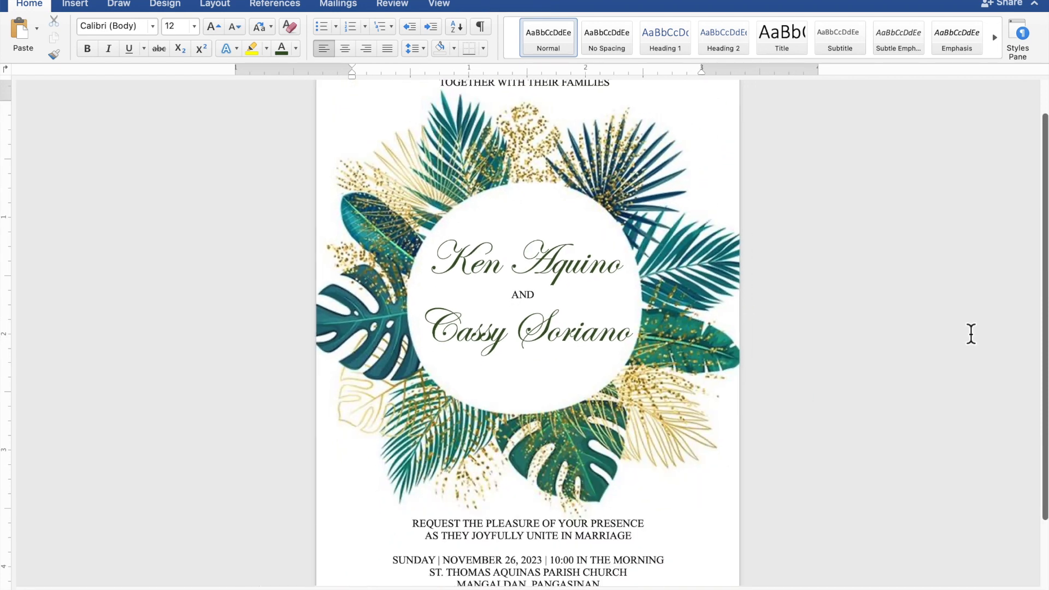
scroll(971, 333, "down", 2)
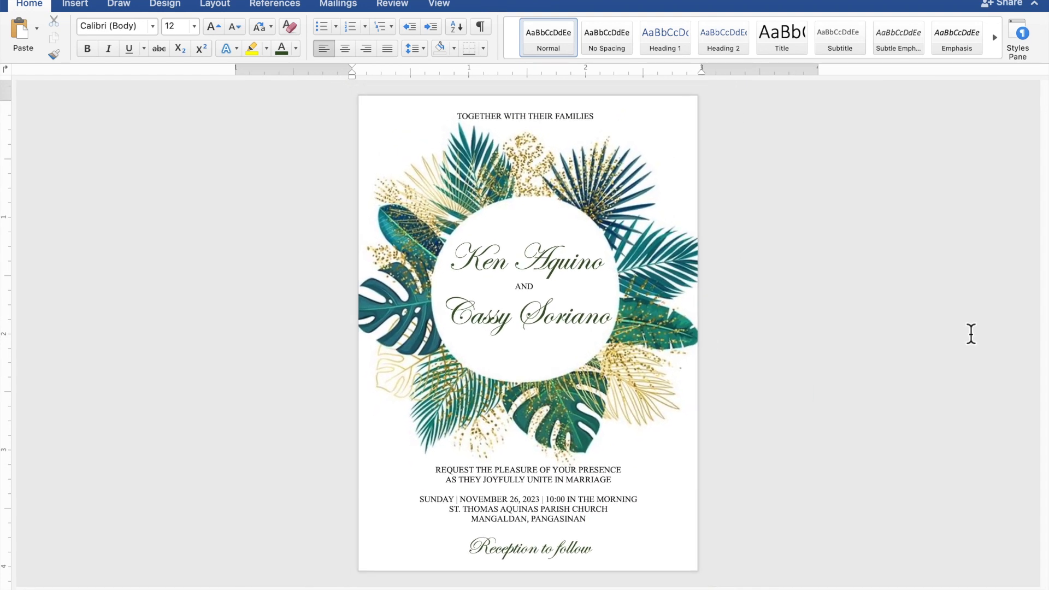